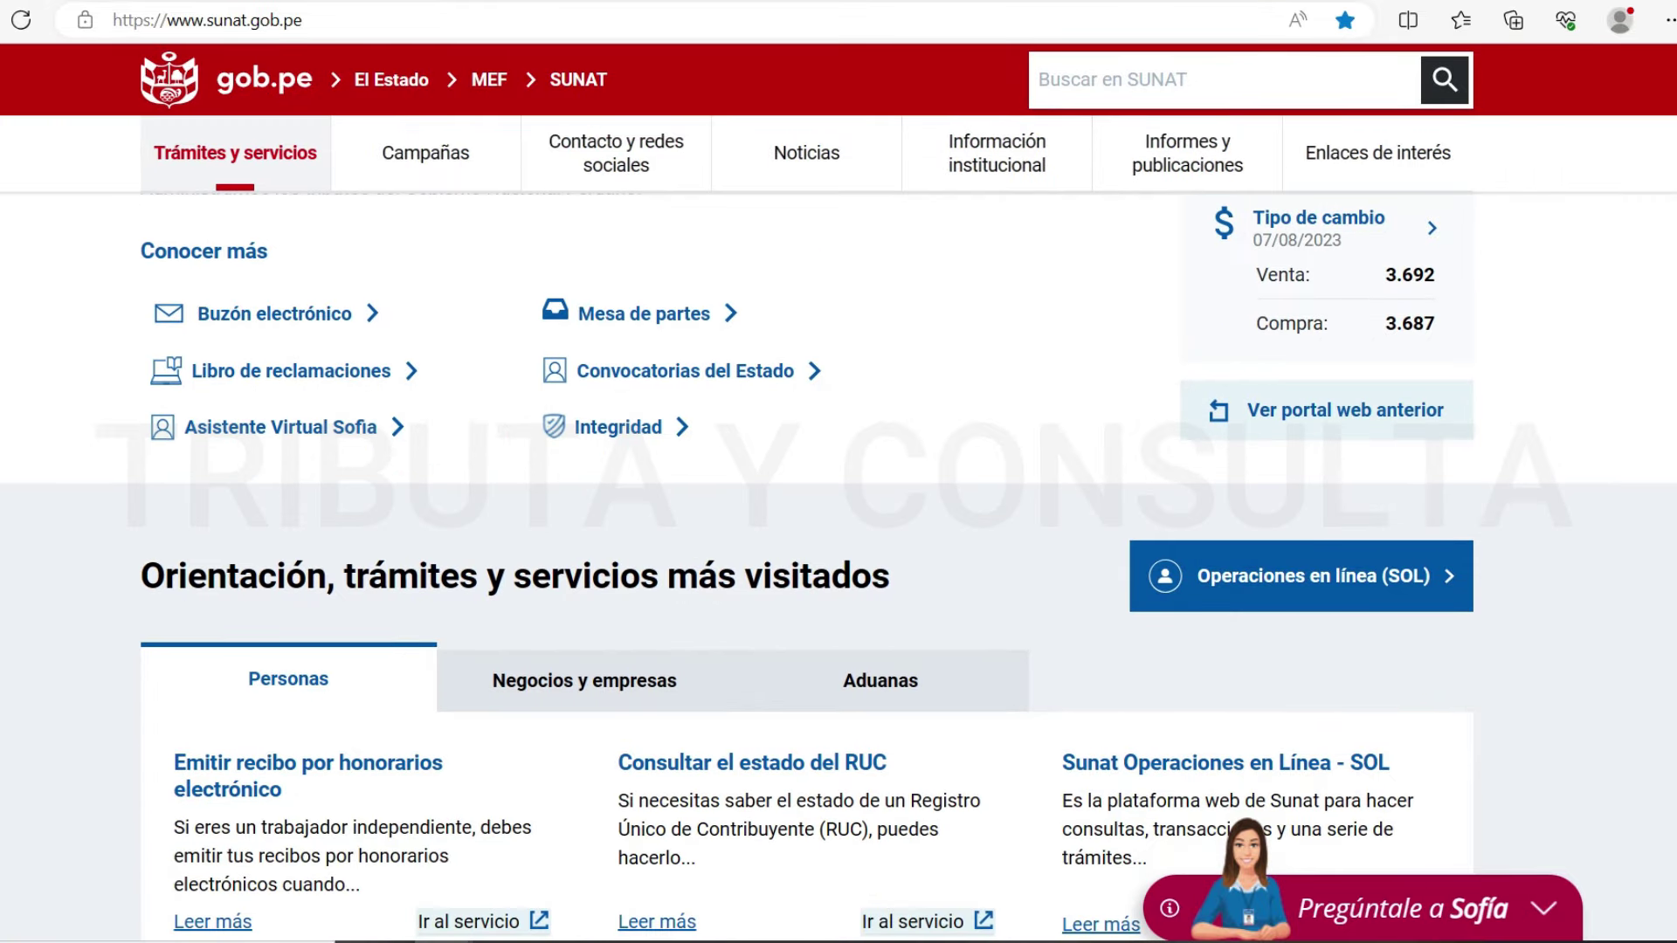
# Open Operaciones en línea (SOL) and enter the Mis Trámites y Consultas platform
pyautogui.scroll(2, 839, 524)
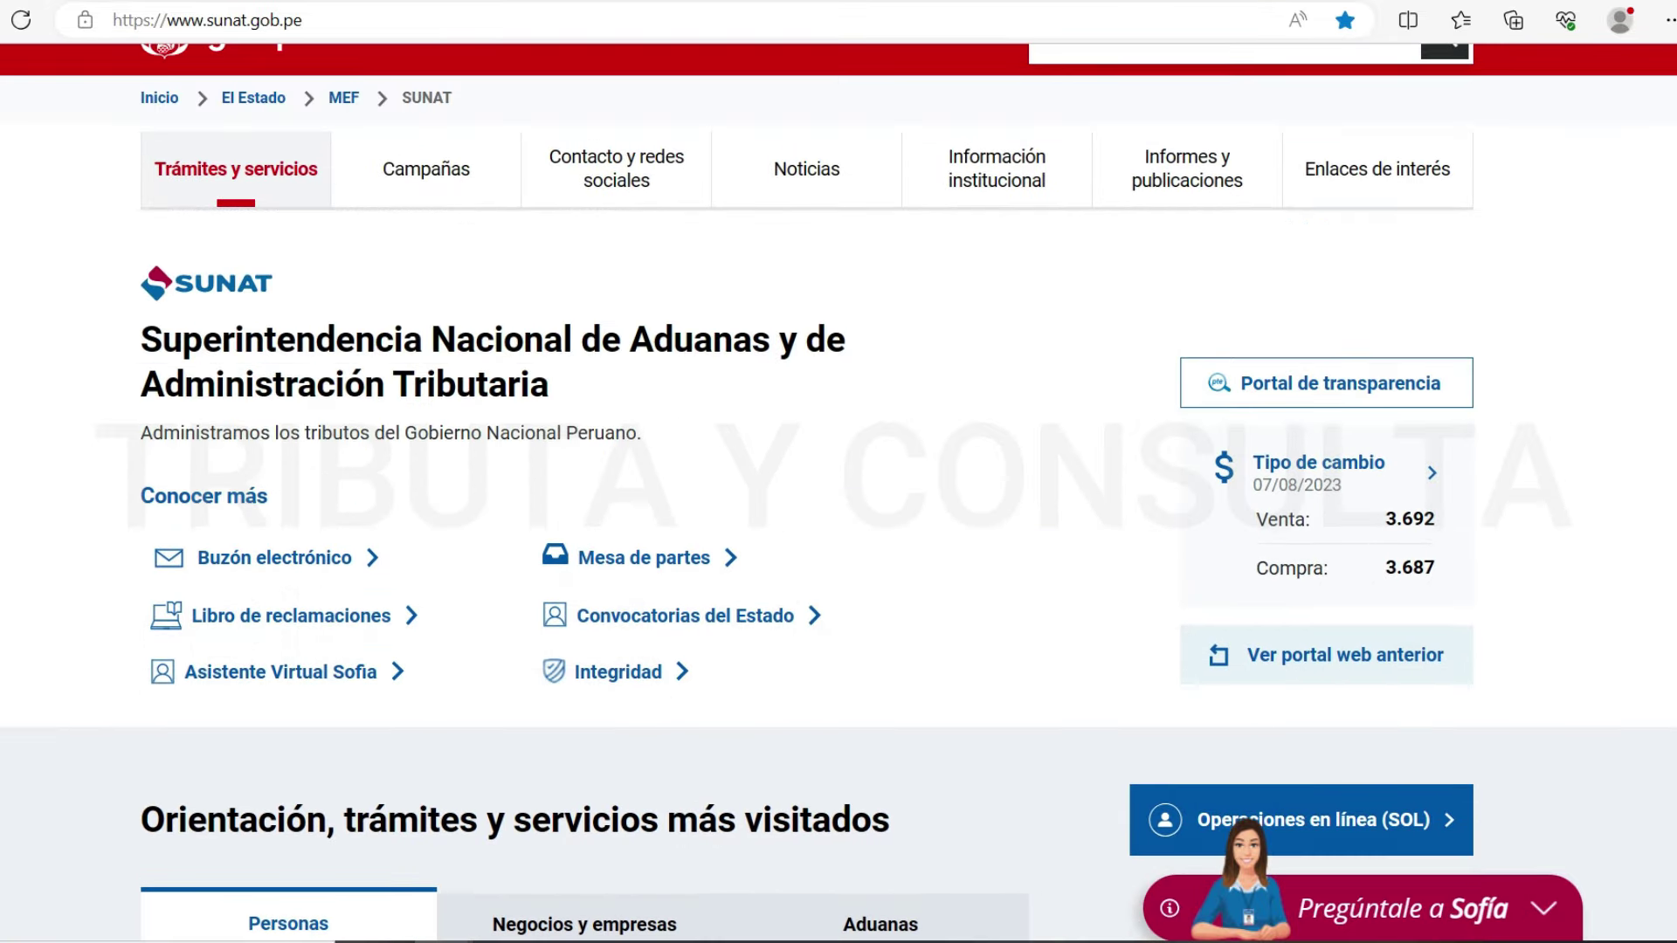
pyautogui.scroll(-1, 838, 524)
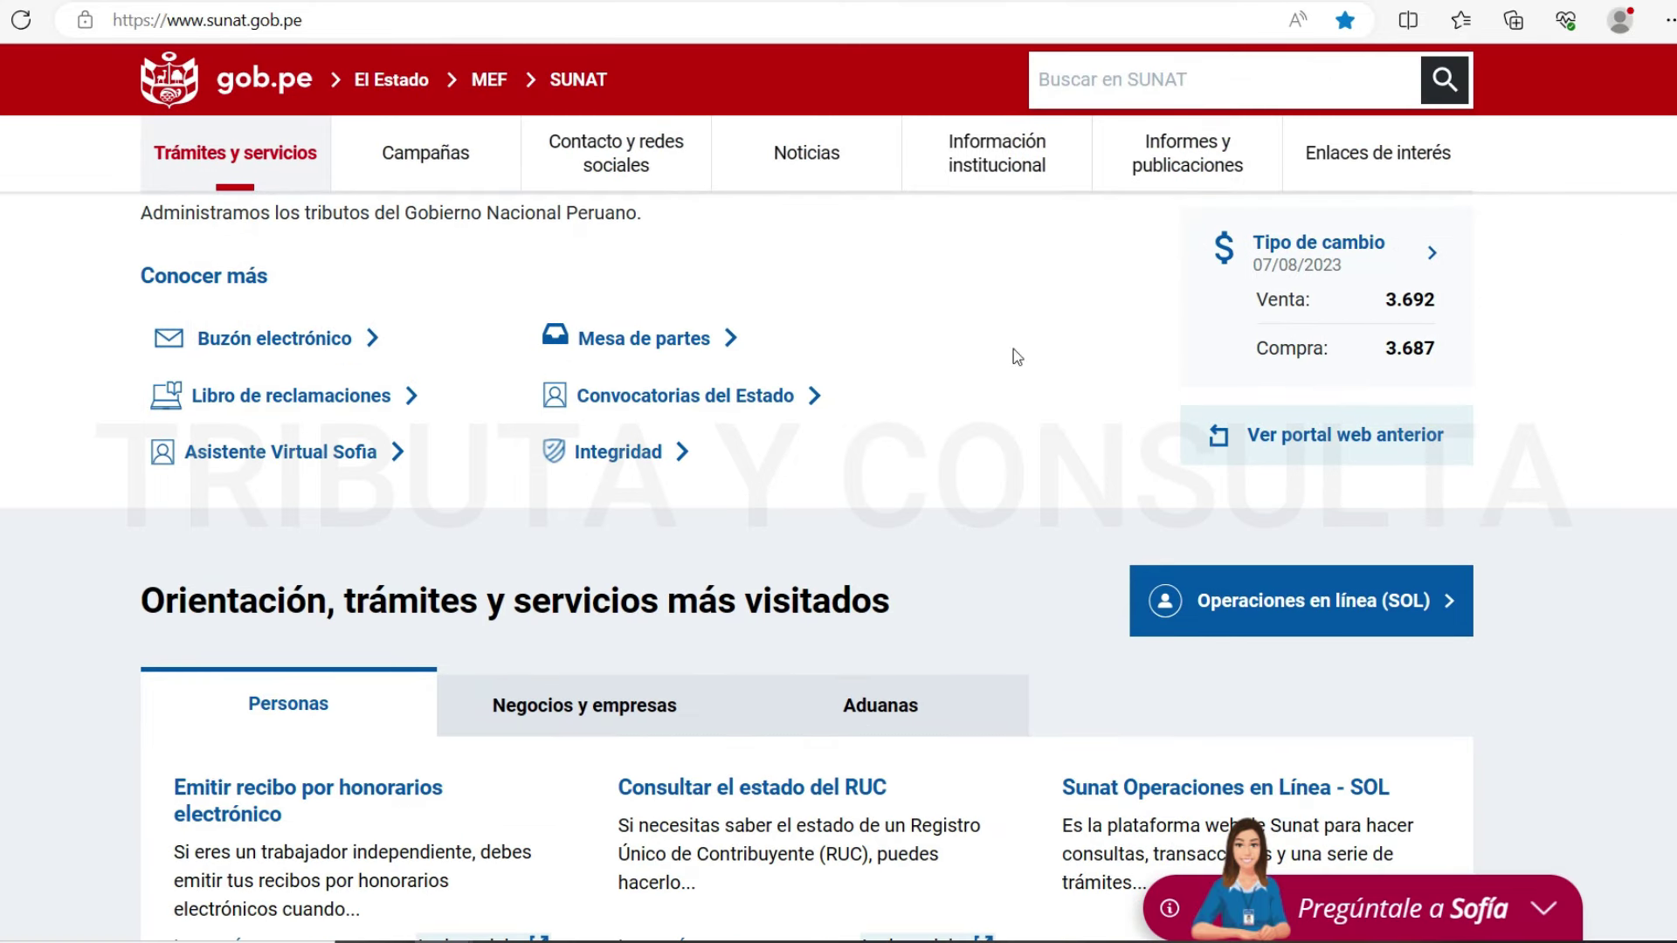
pyautogui.click(1251, 610)
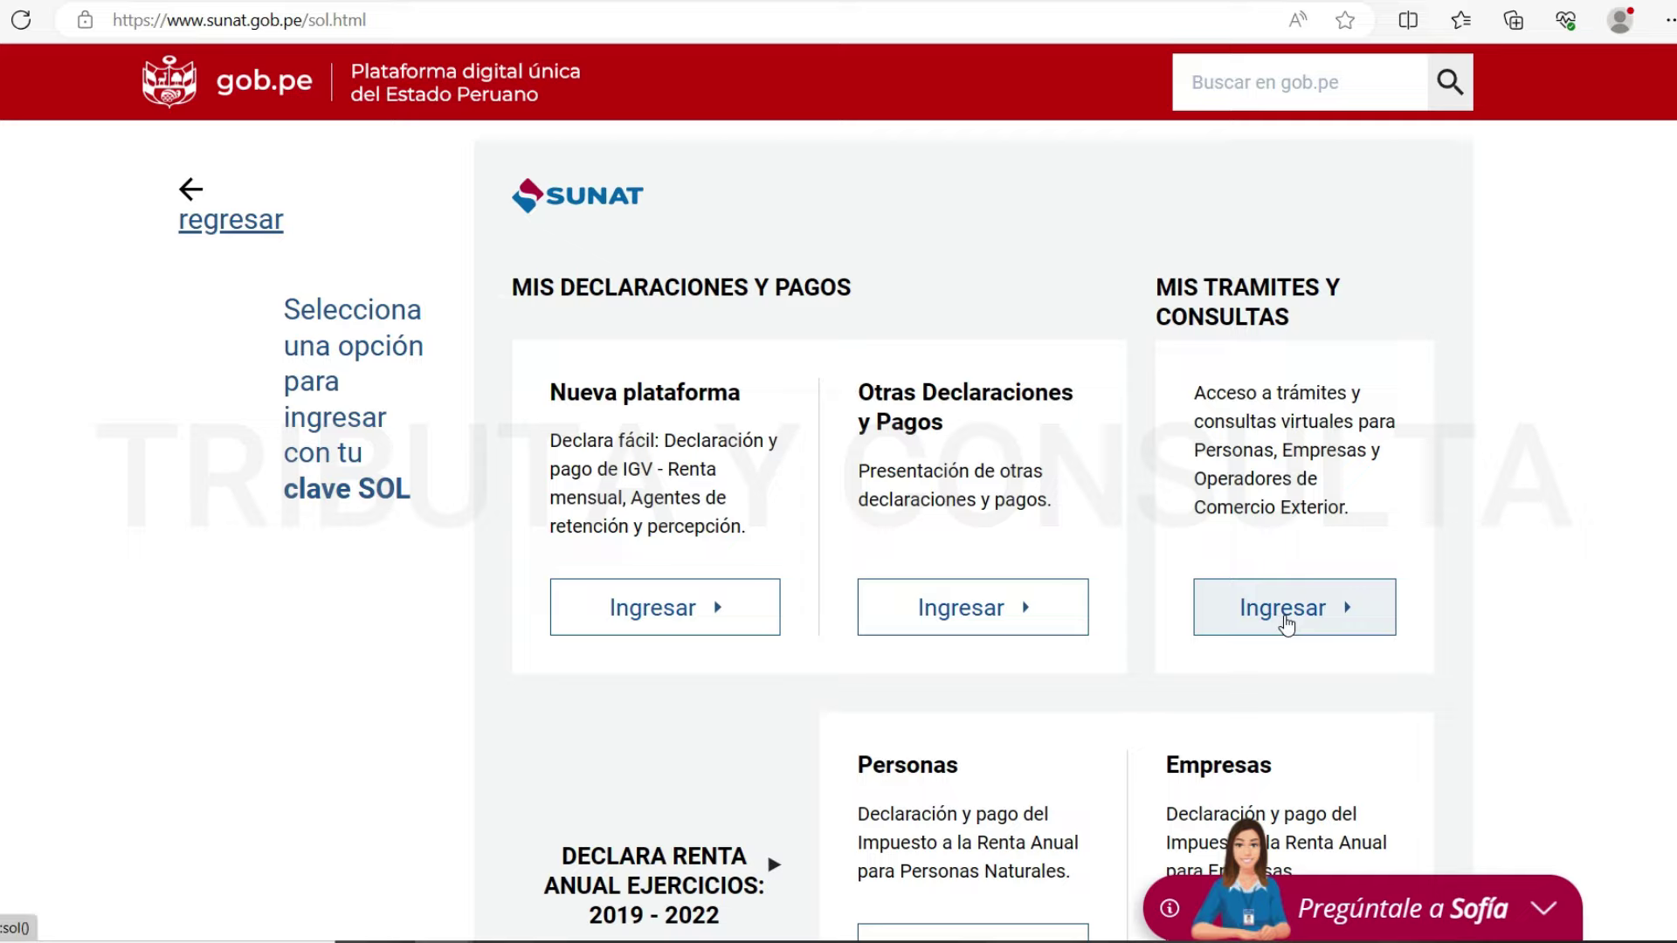
pyautogui.click(1286, 622)
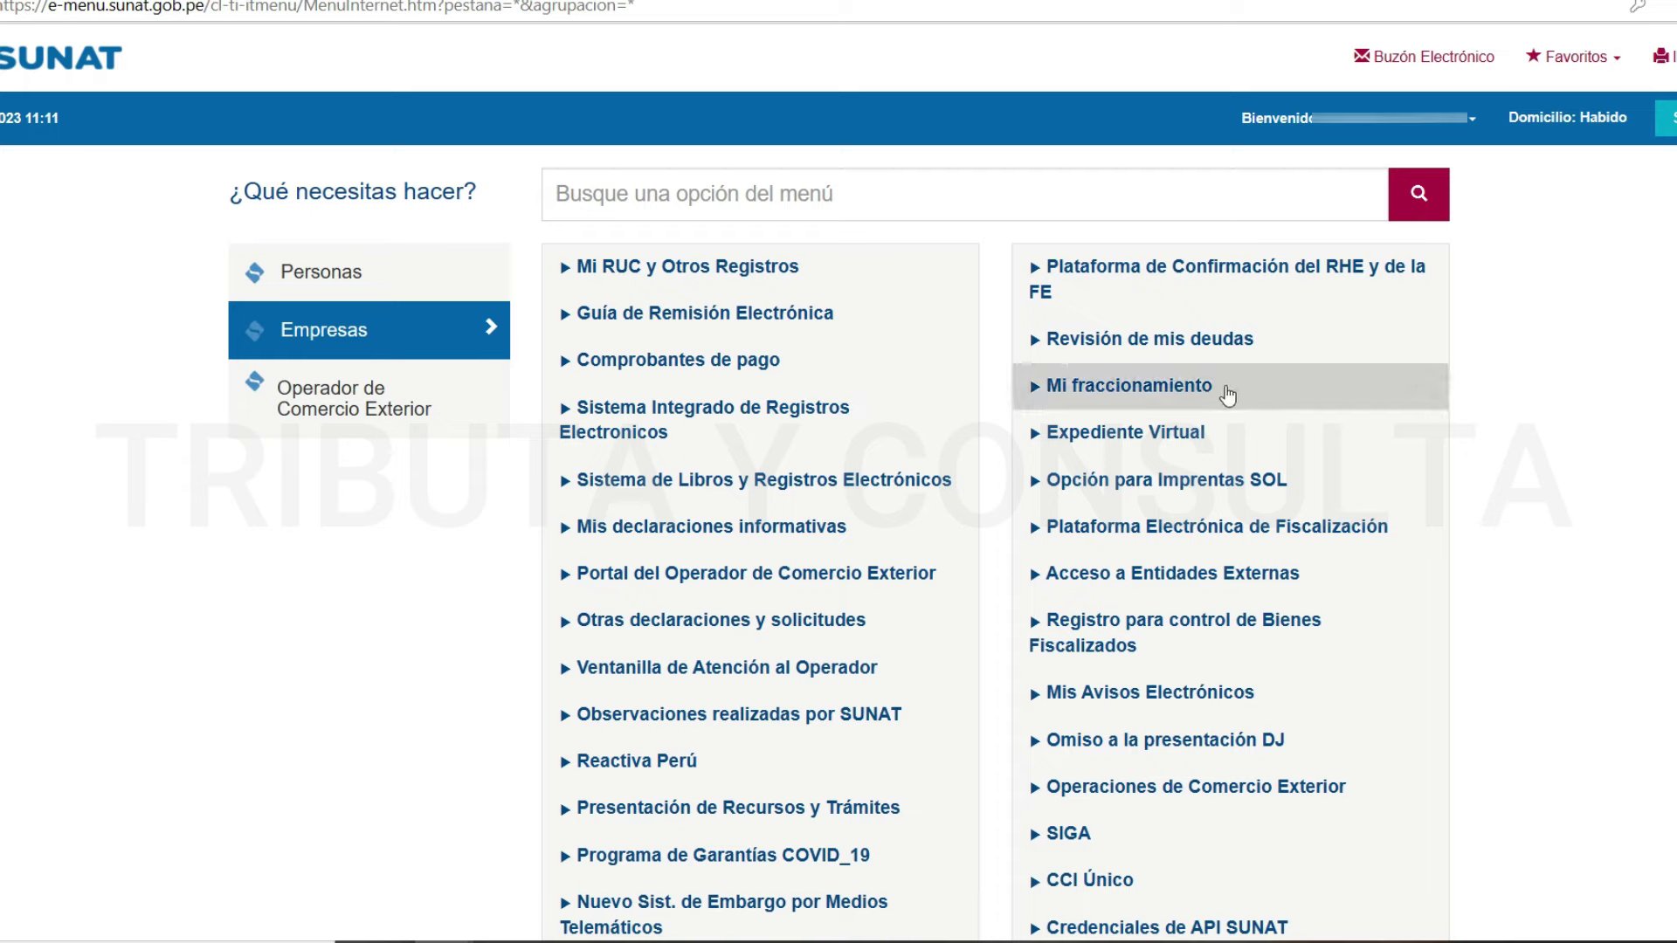
# Open the Precalificación option for Fracc Art 36 under Mi fraccionamiento, Solicito fraccionamiento art.36
pyautogui.click(1210, 392)
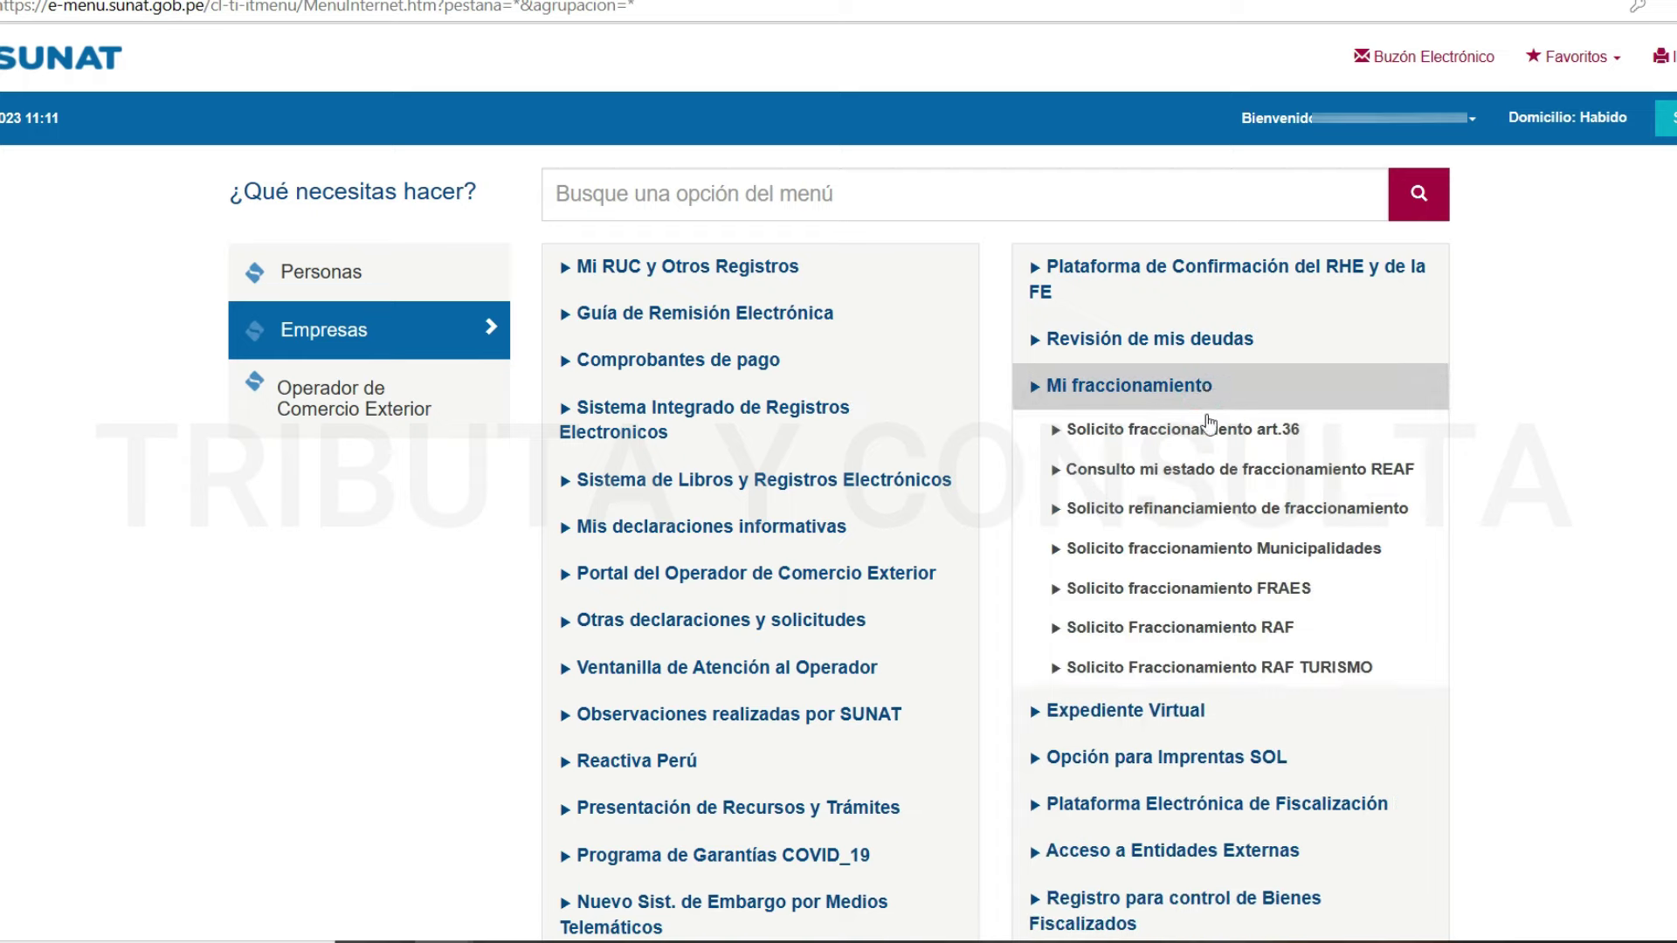
pyautogui.click(1209, 434)
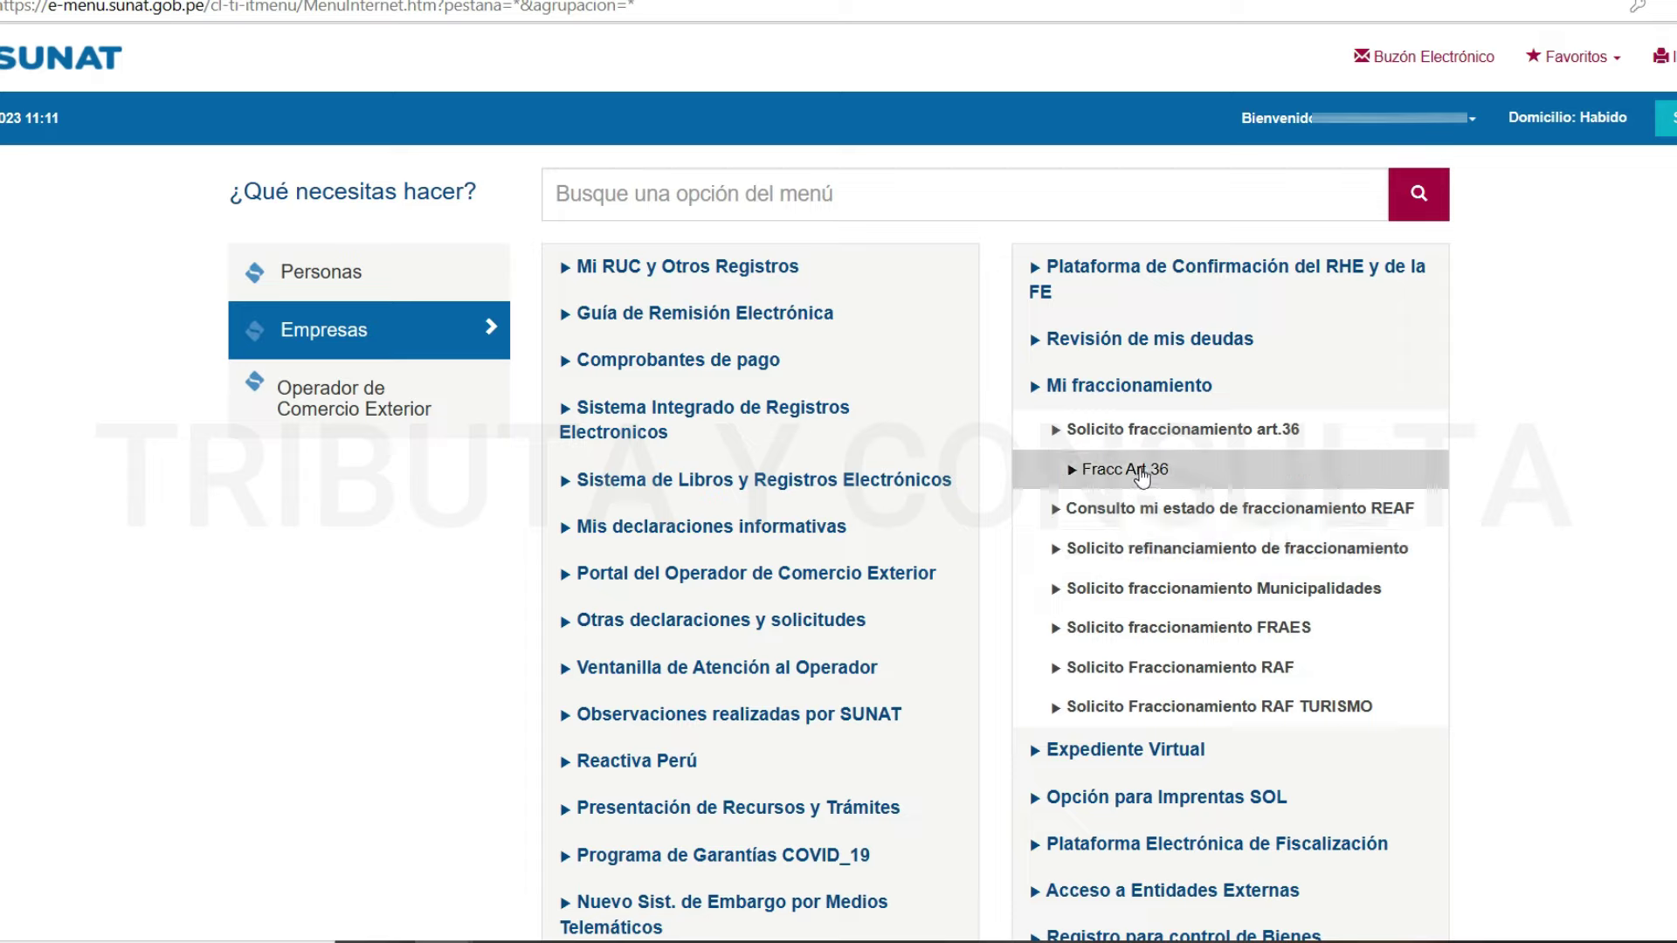
pyautogui.click(1141, 472)
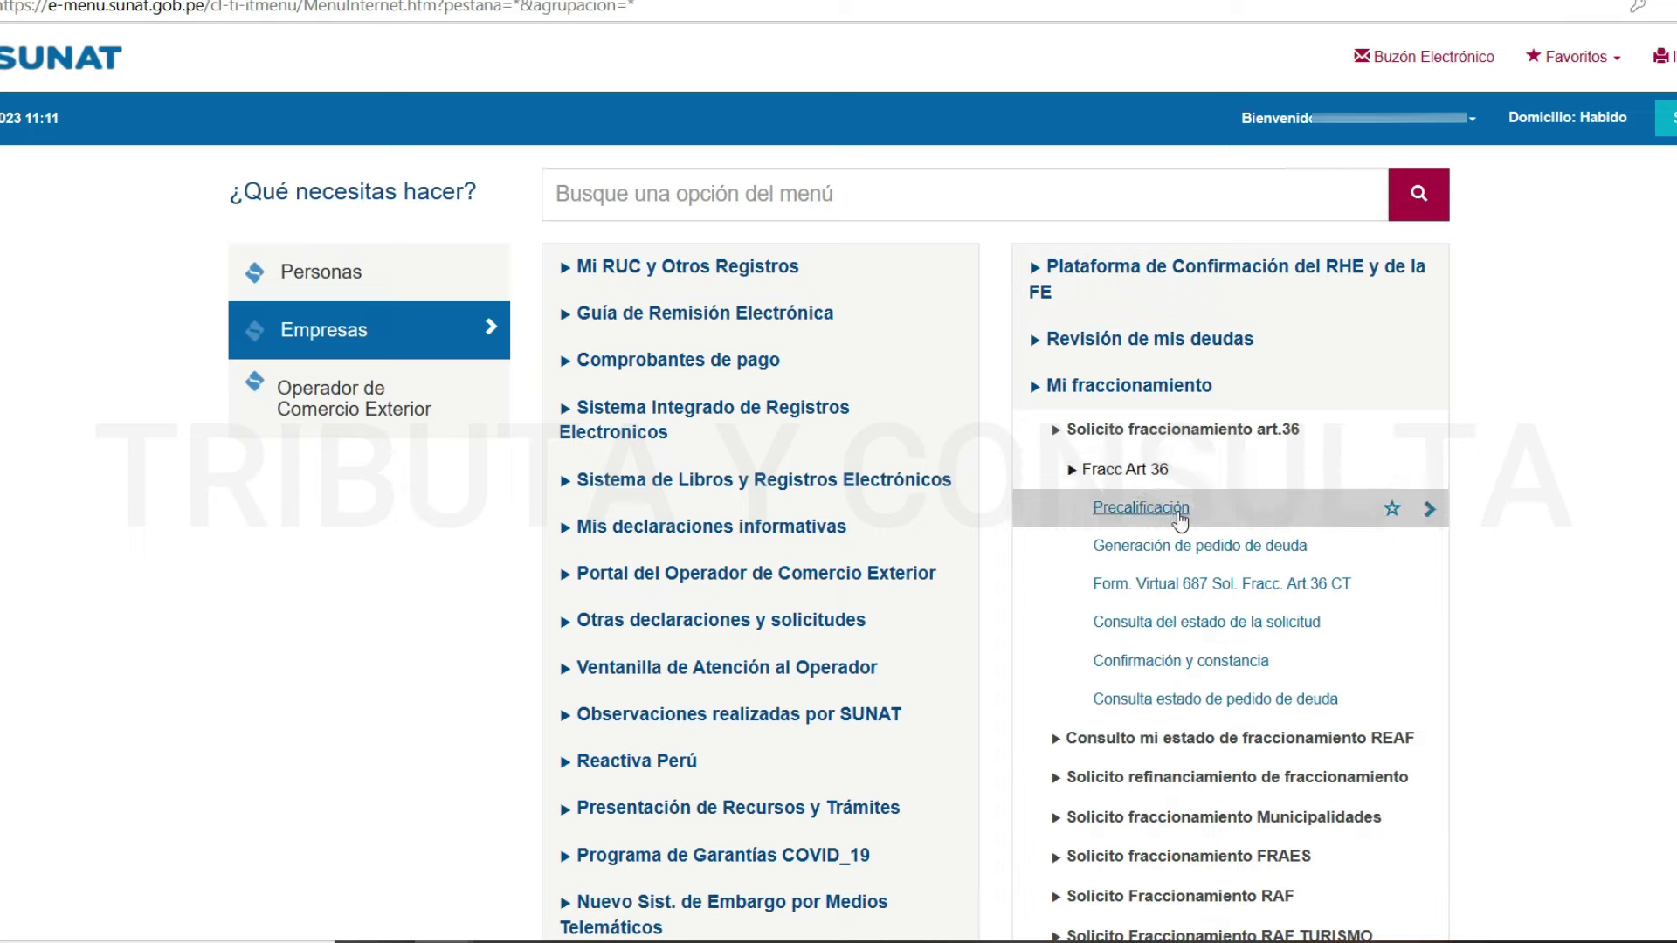
pyautogui.click(1171, 511)
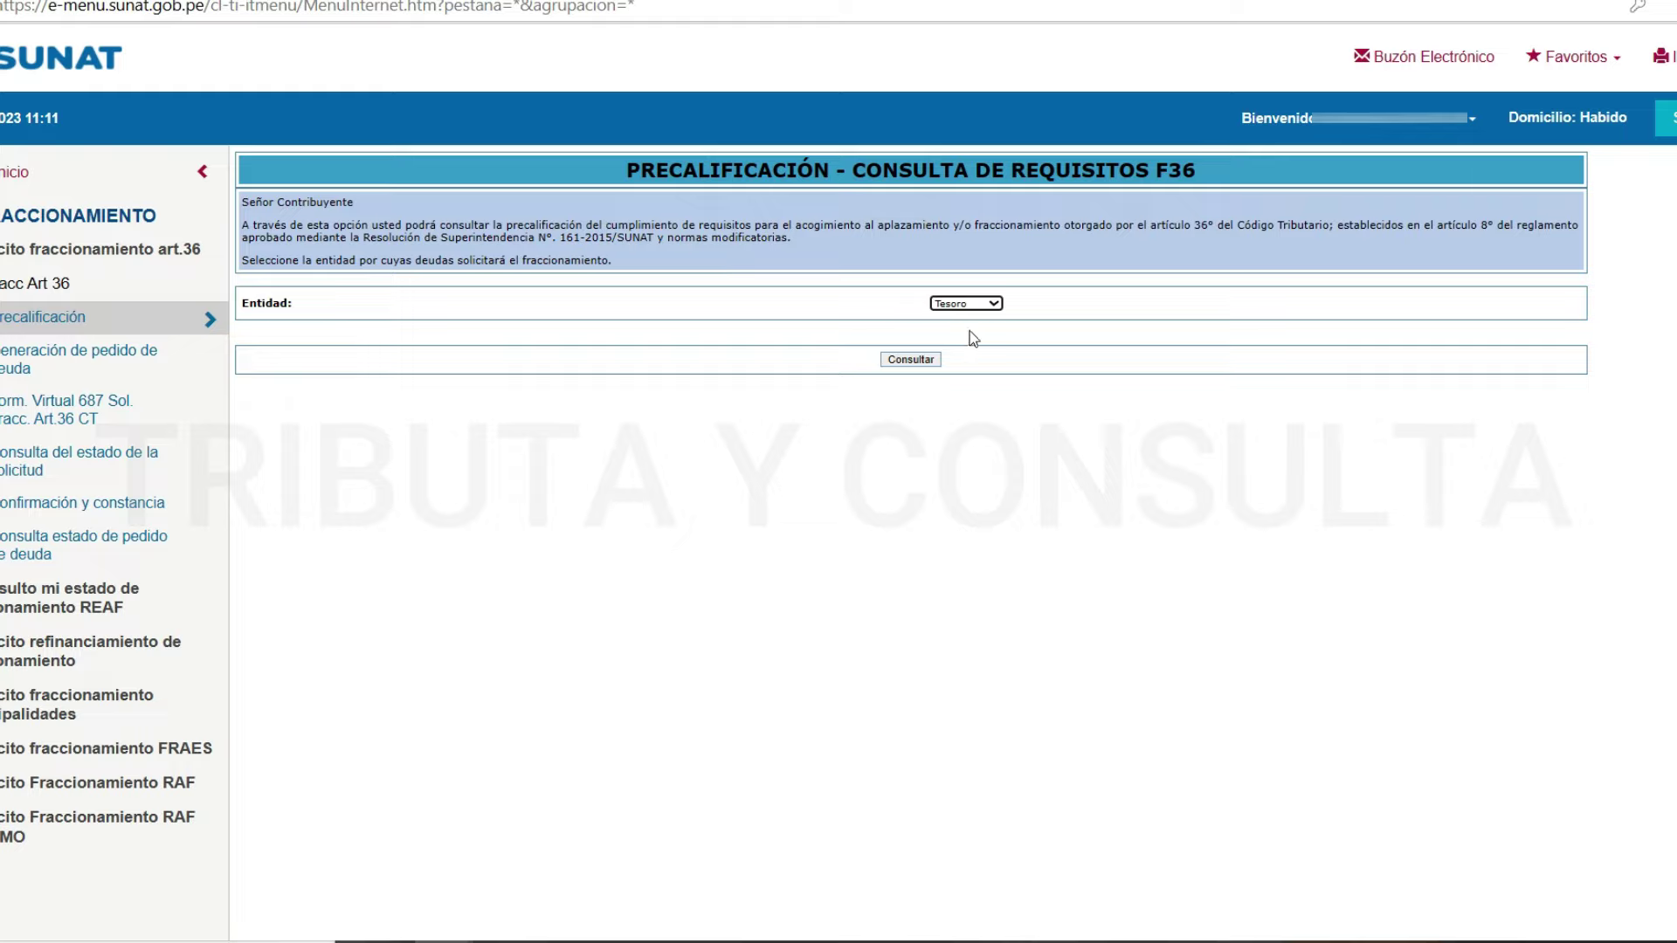
# Consult the F36 prequalification requirements for the entity Tesoro
pyautogui.click(996, 307)
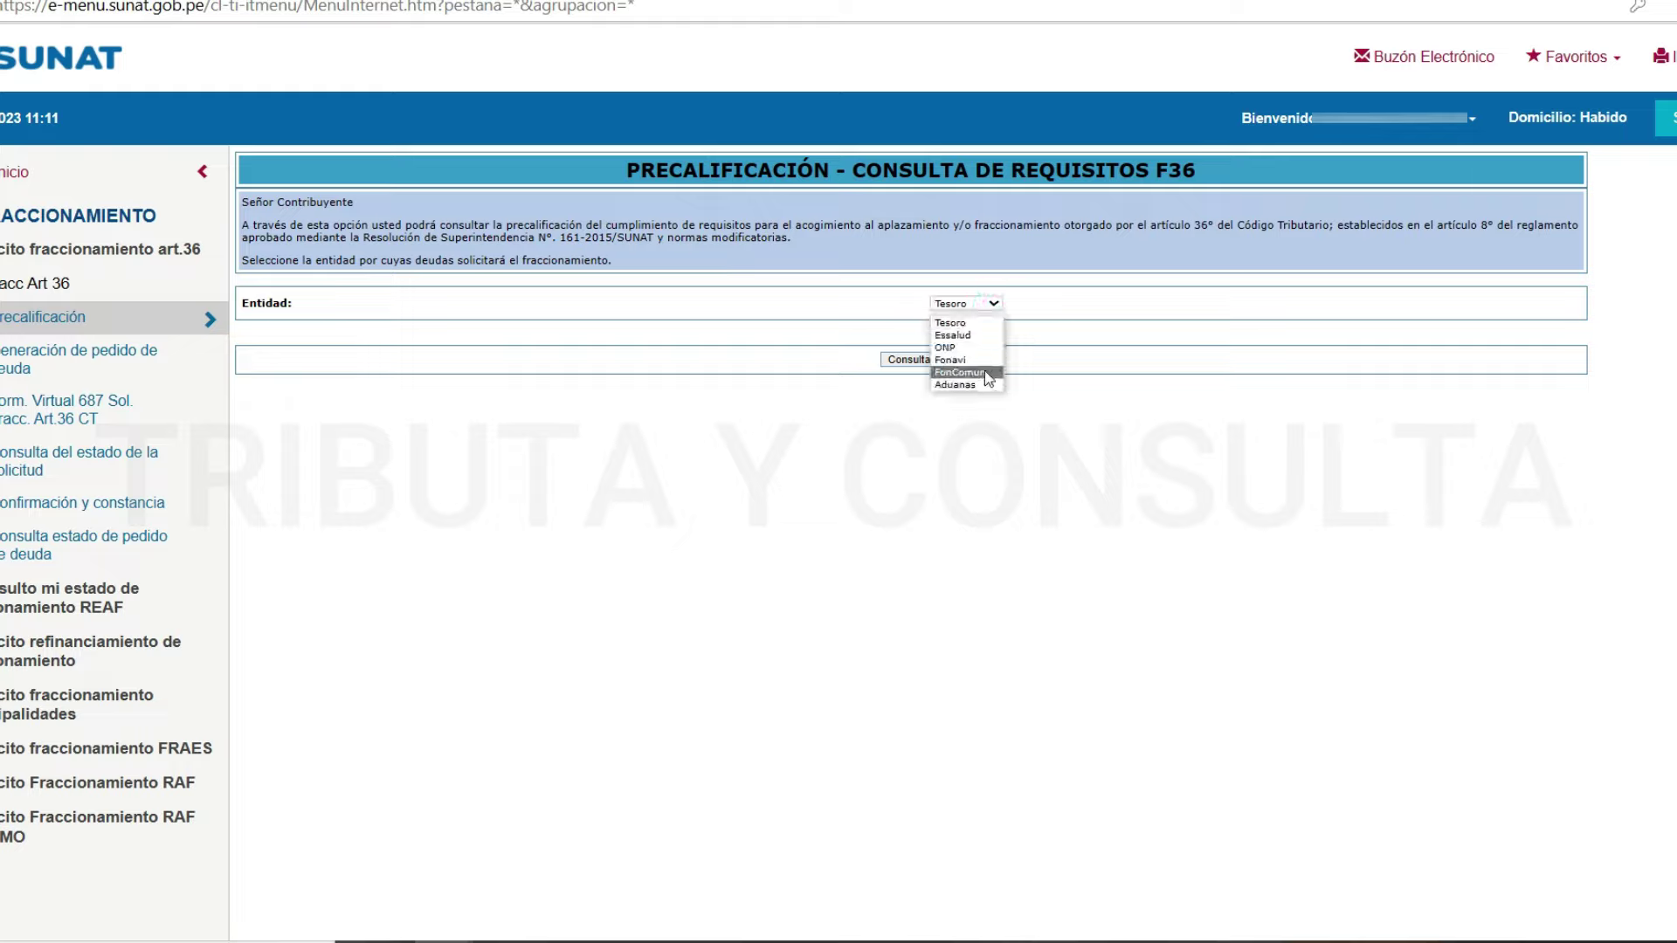
pyautogui.click(973, 325)
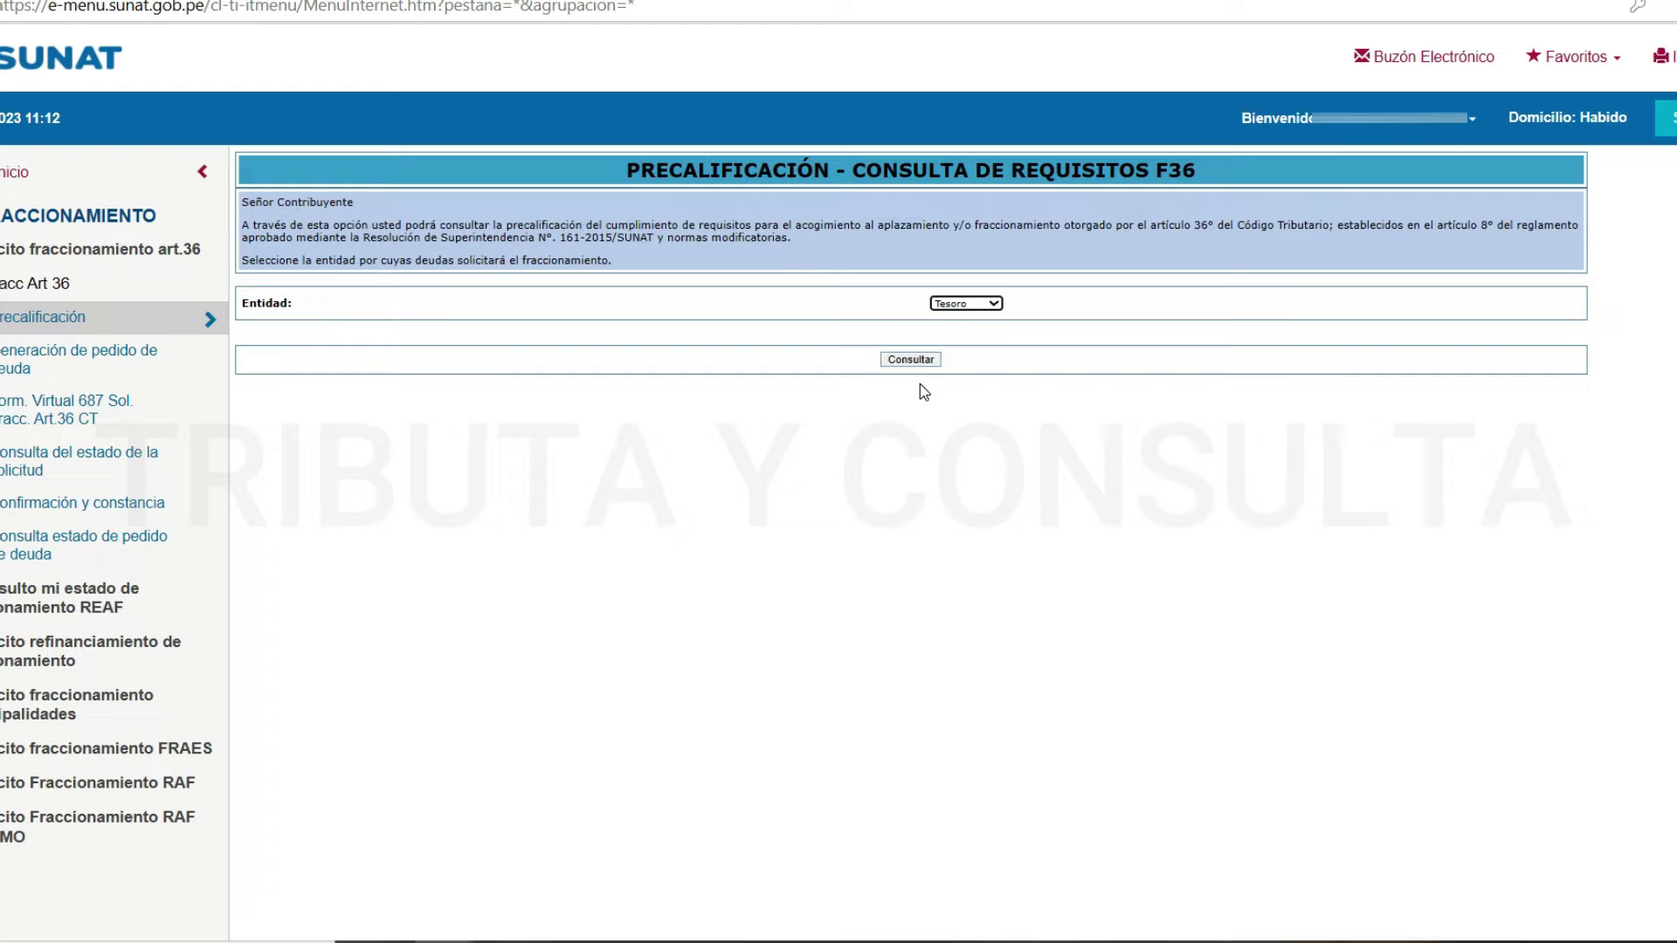
pyautogui.click(909, 361)
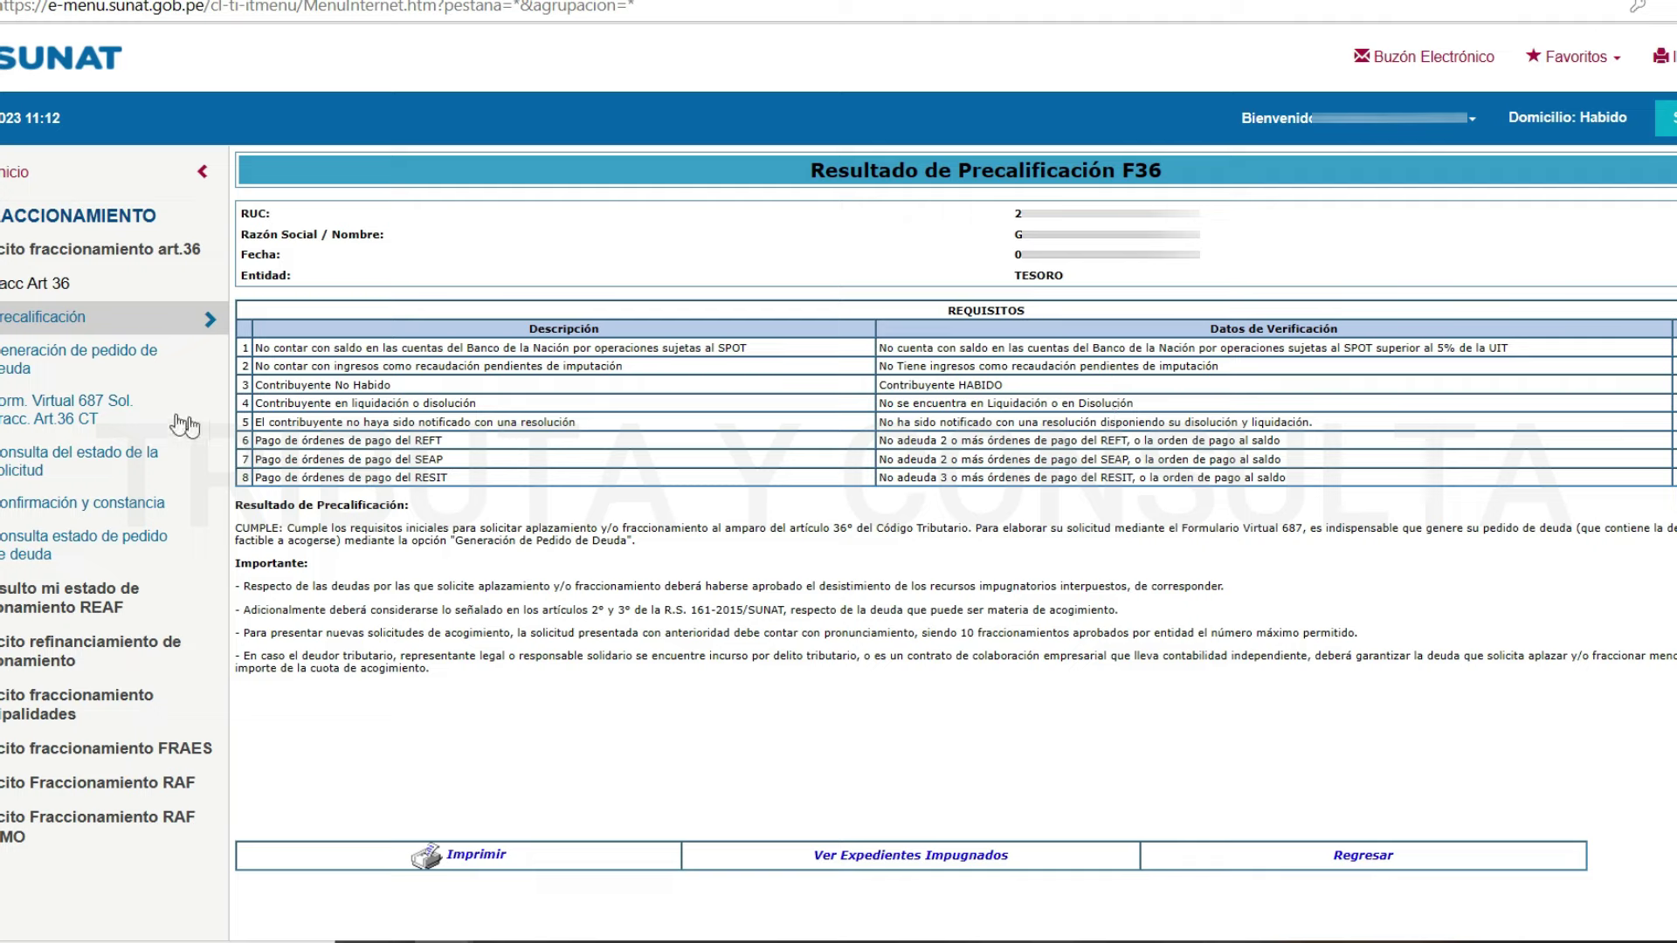
# Generate a debt order (Generación de pedido de deuda) for the entity Tesoro and submit the request
pyautogui.click(72, 378)
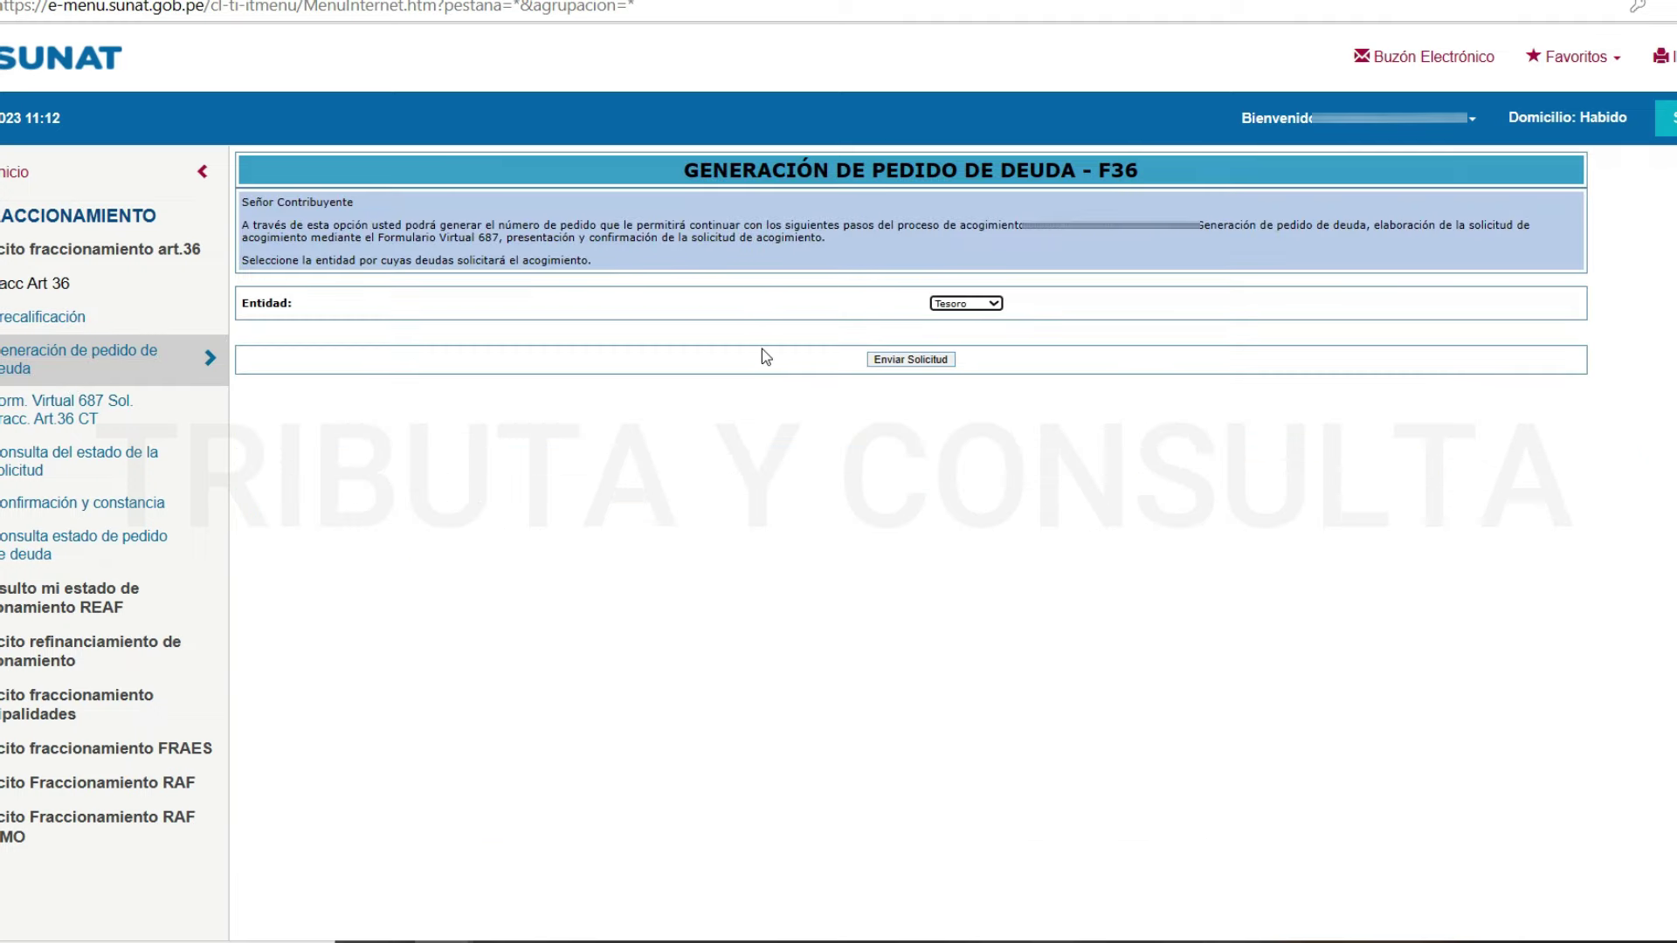
pyautogui.click(986, 307)
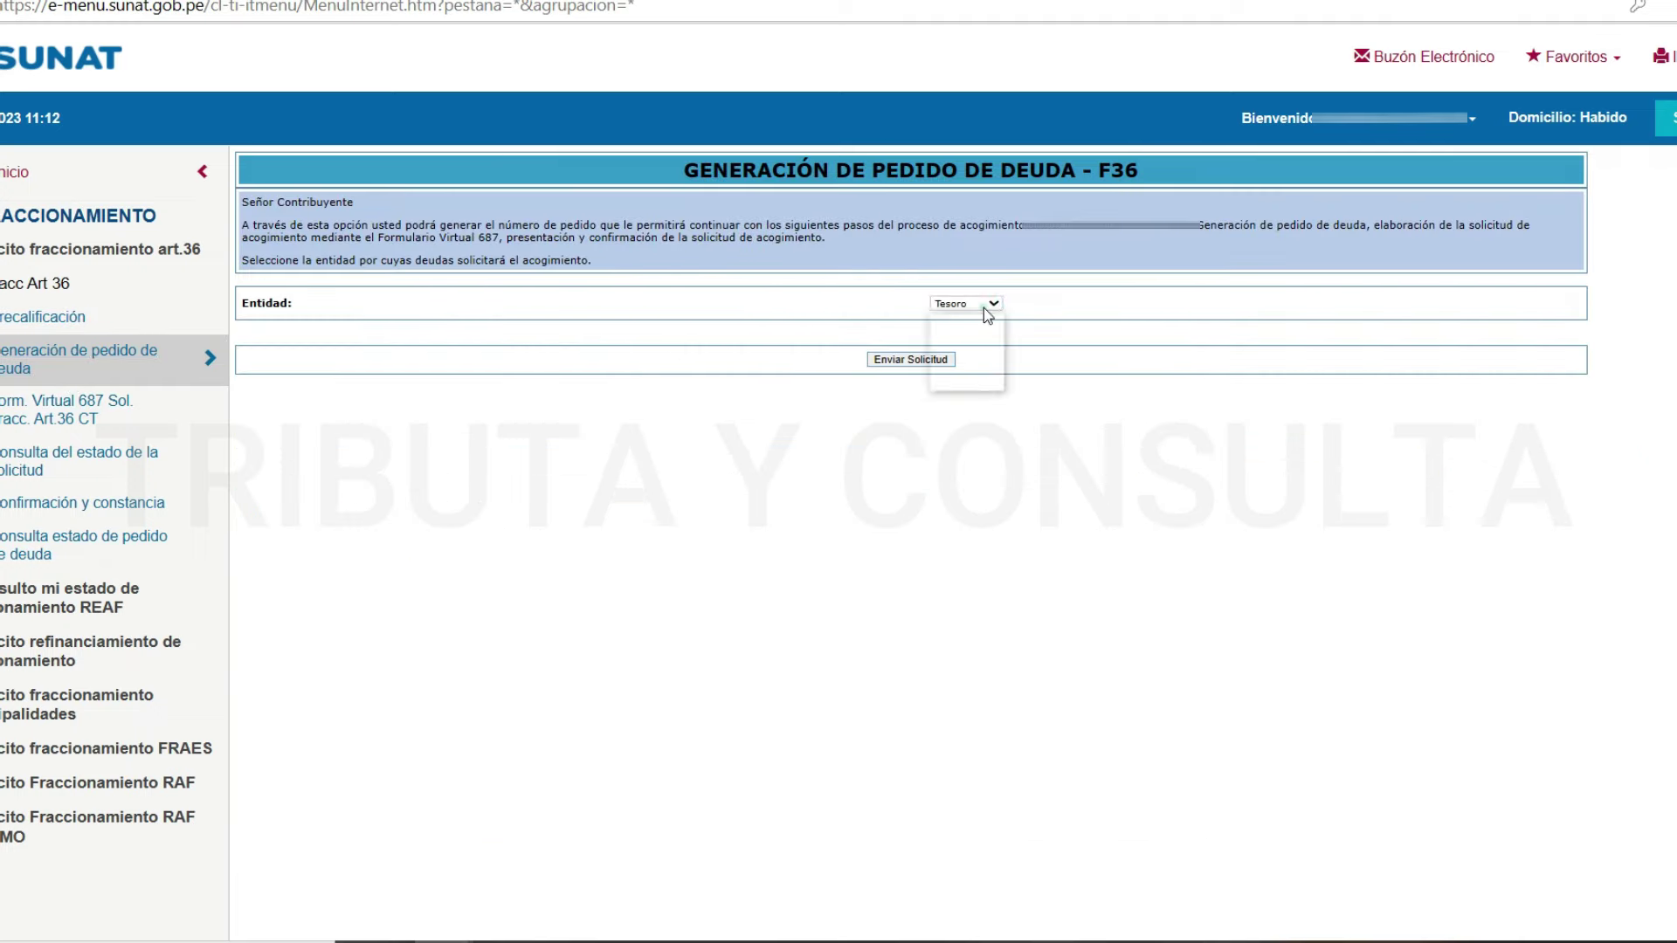
pyautogui.click(983, 308)
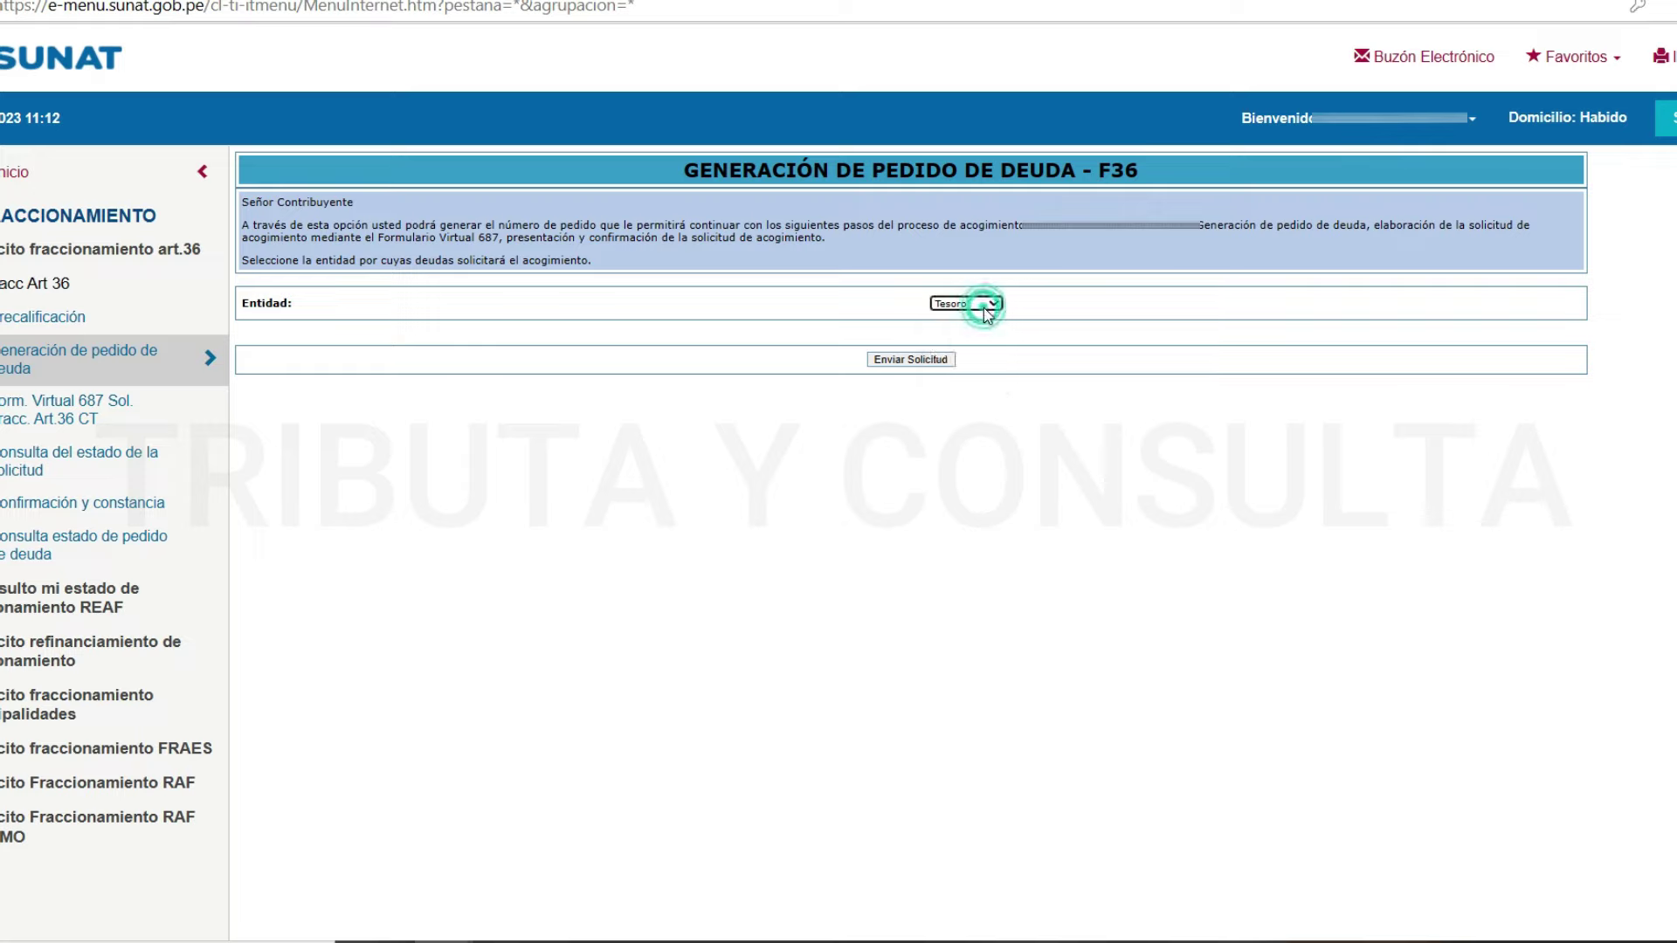
pyautogui.click(900, 362)
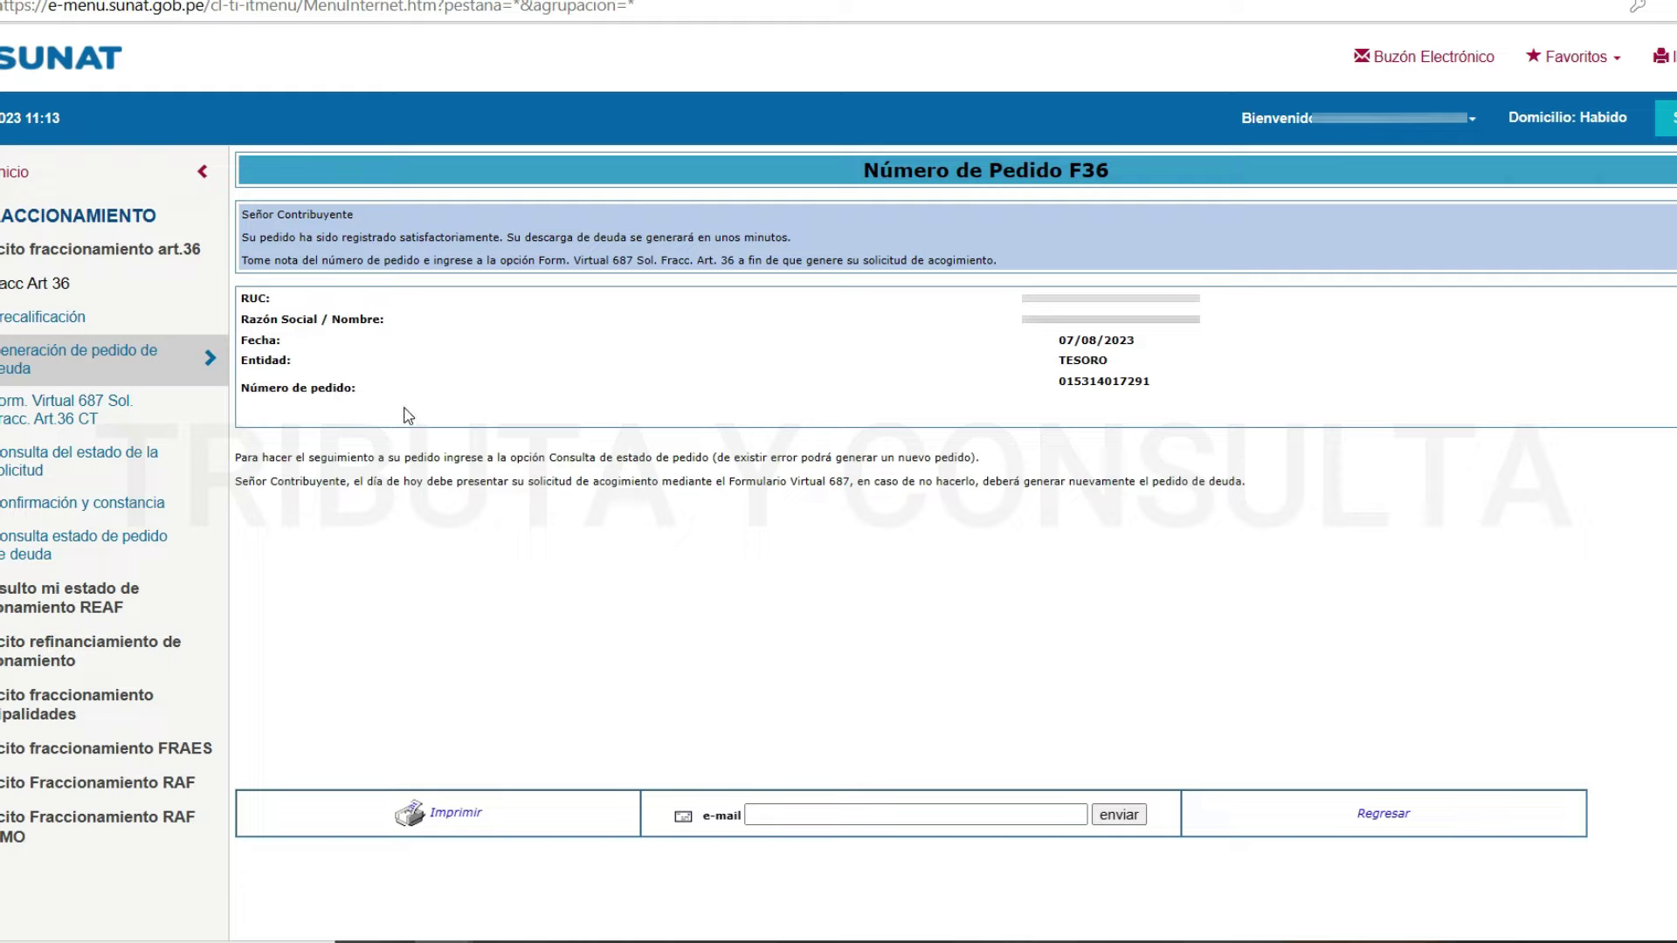
# Refresh the orders in Form. Virtual 687 Sol. Fracc. Art. 36 CT and start preparing the request for the Tesoro order
pyautogui.click(87, 417)
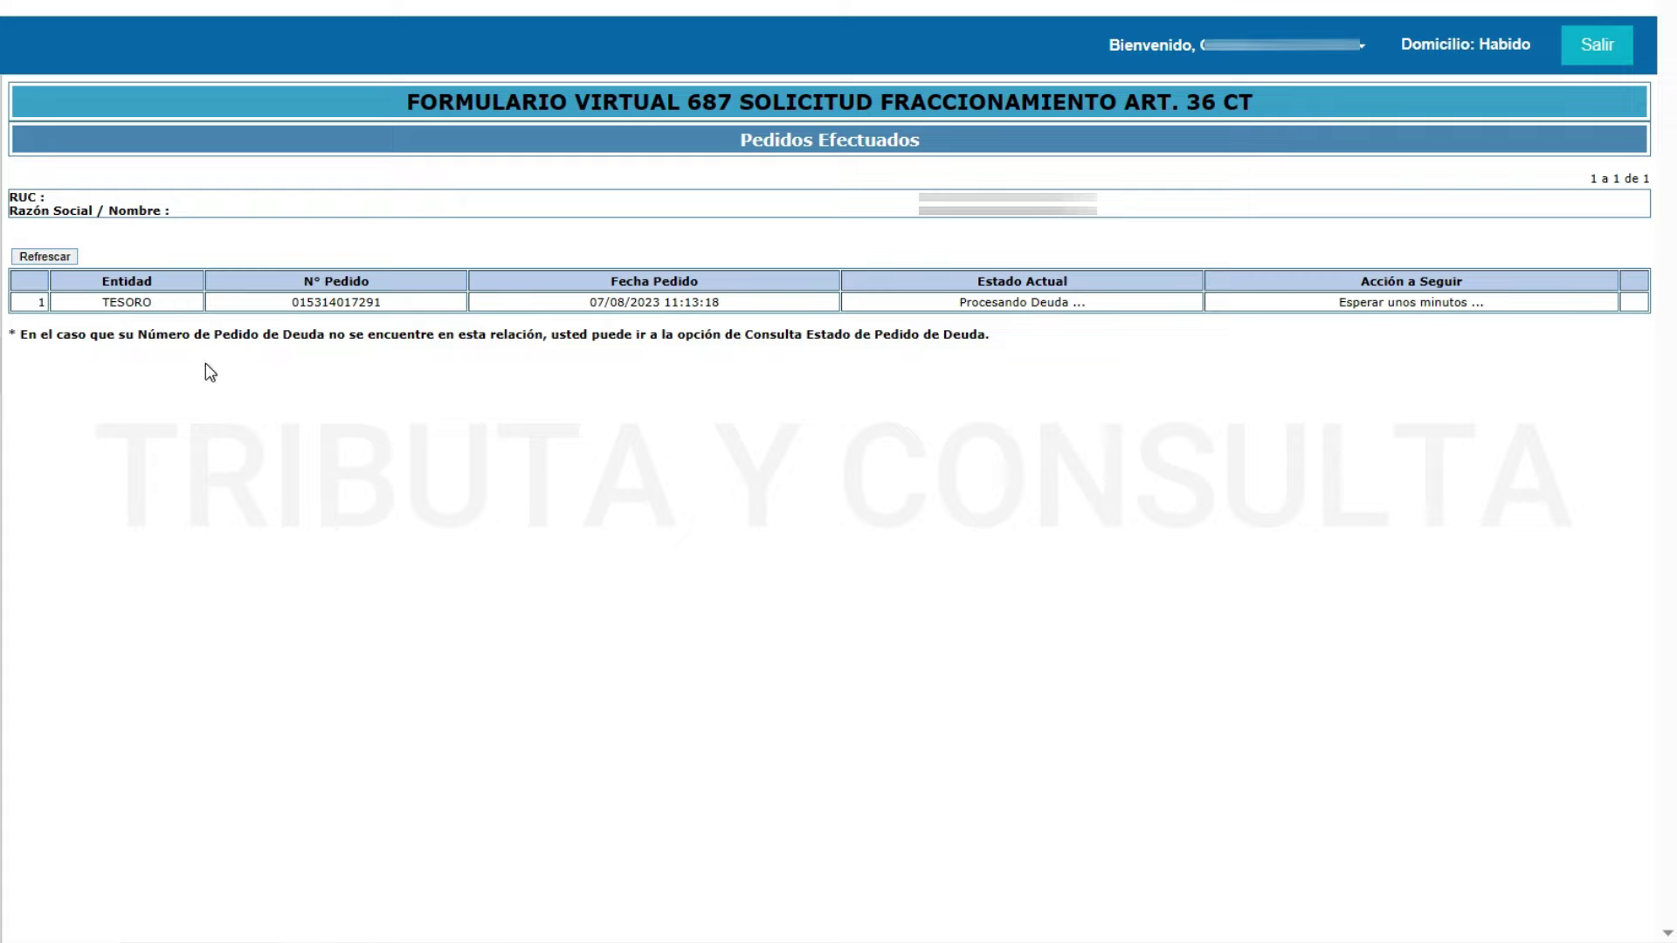
pyautogui.click(59, 258)
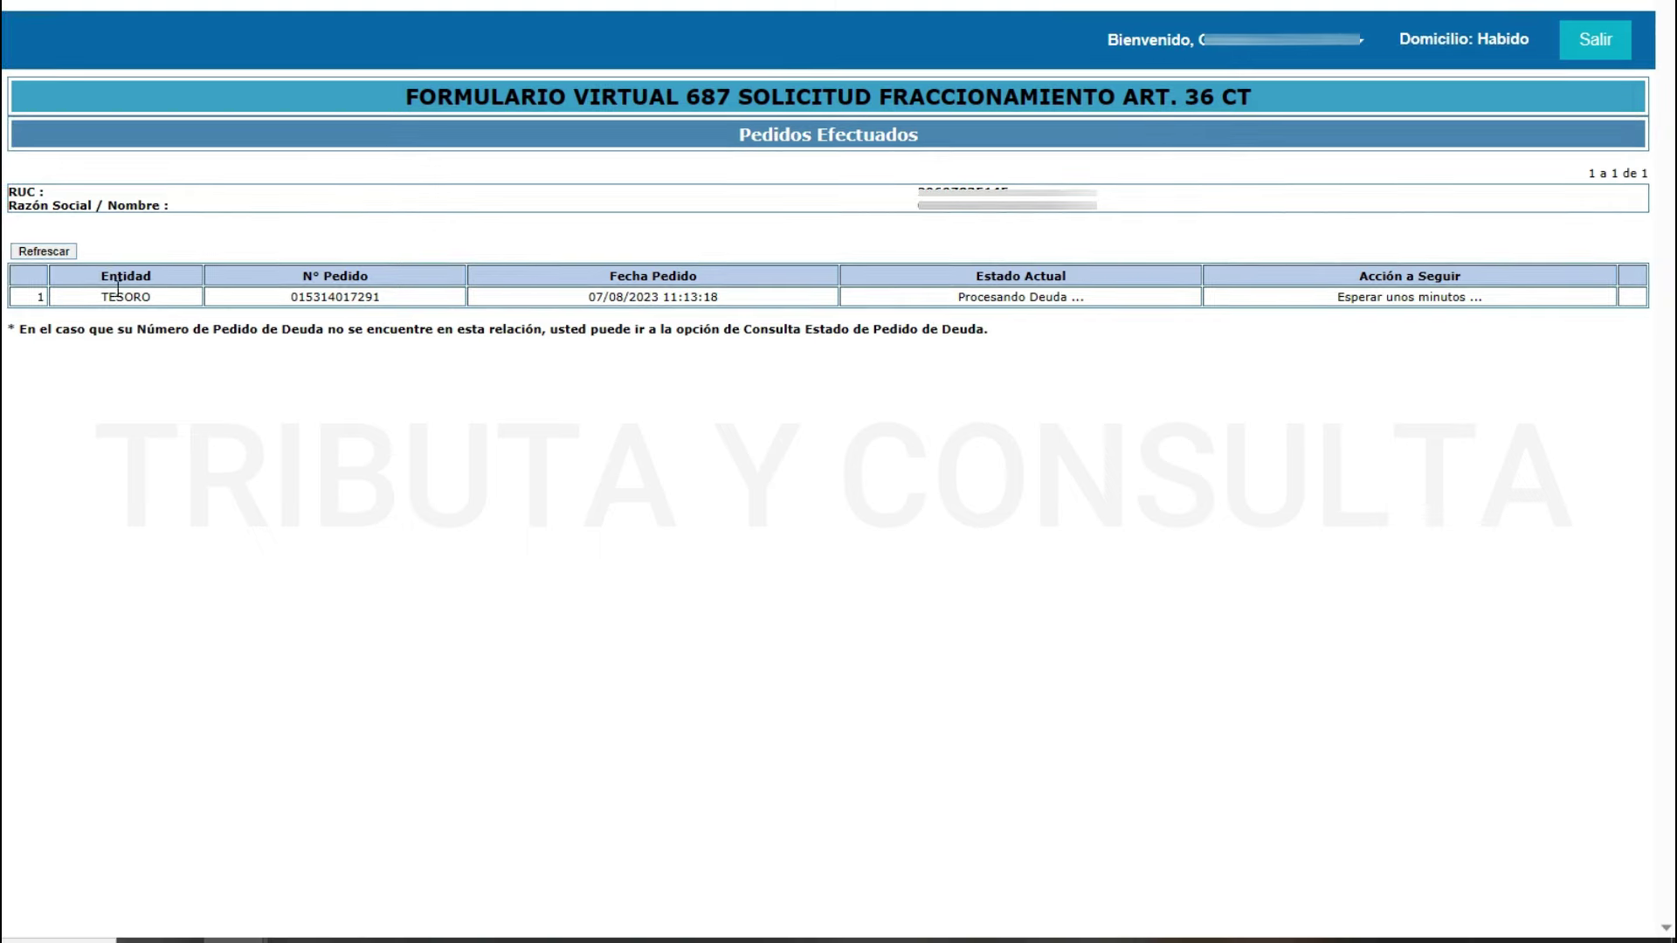
pyautogui.click(58, 252)
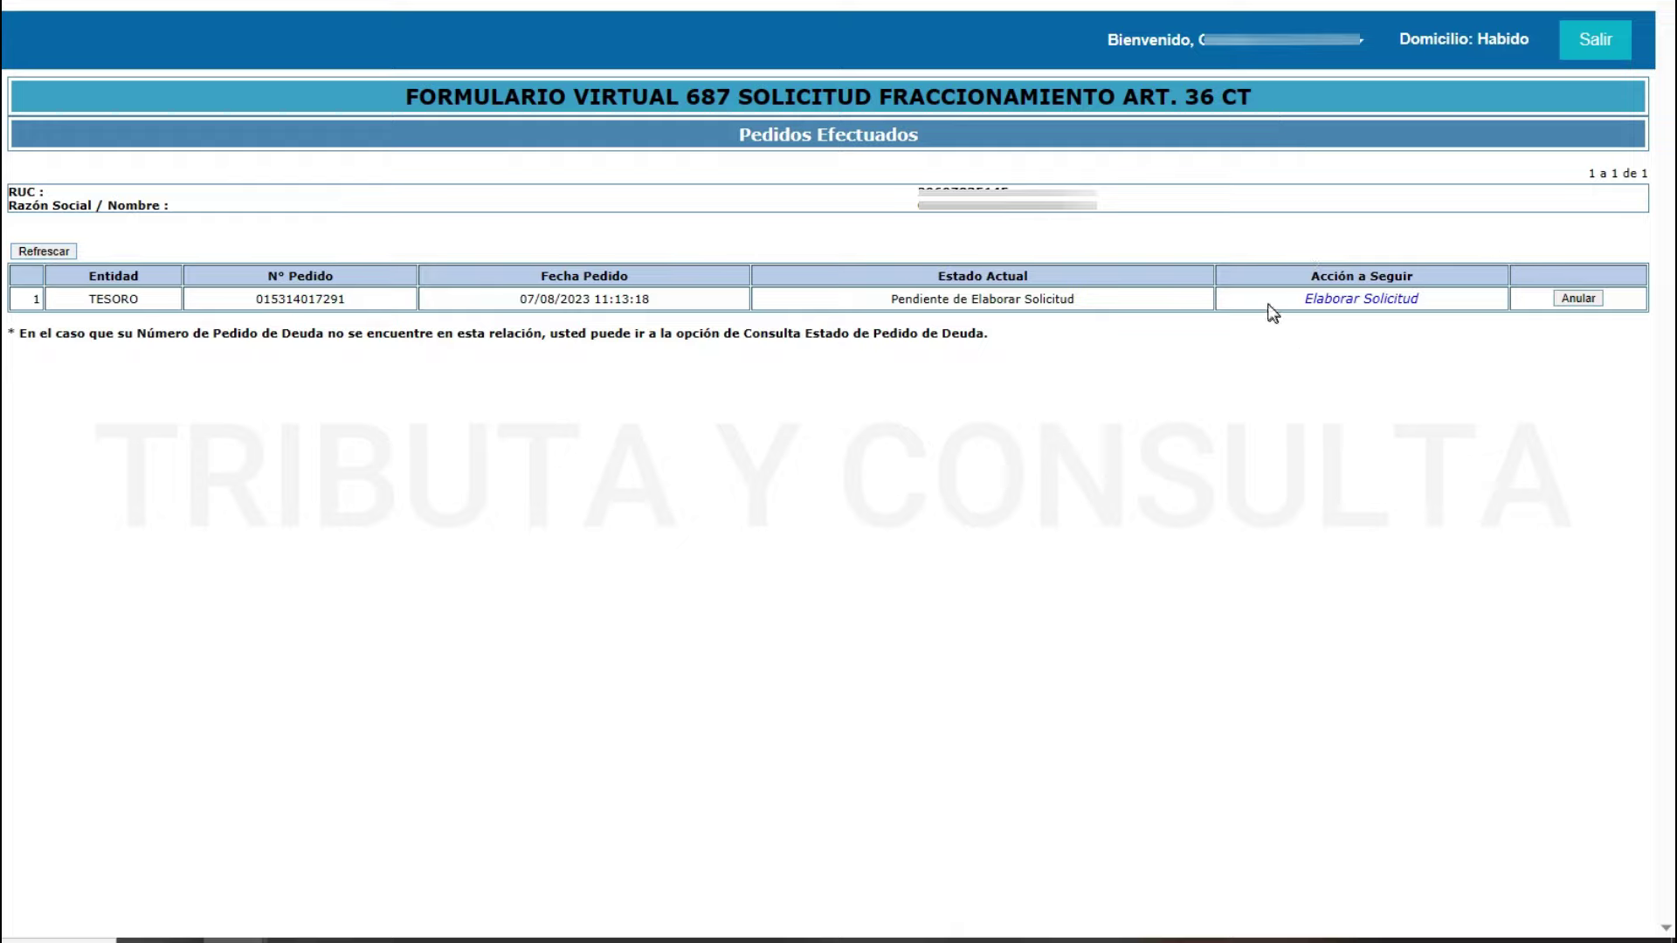
pyautogui.click(1337, 302)
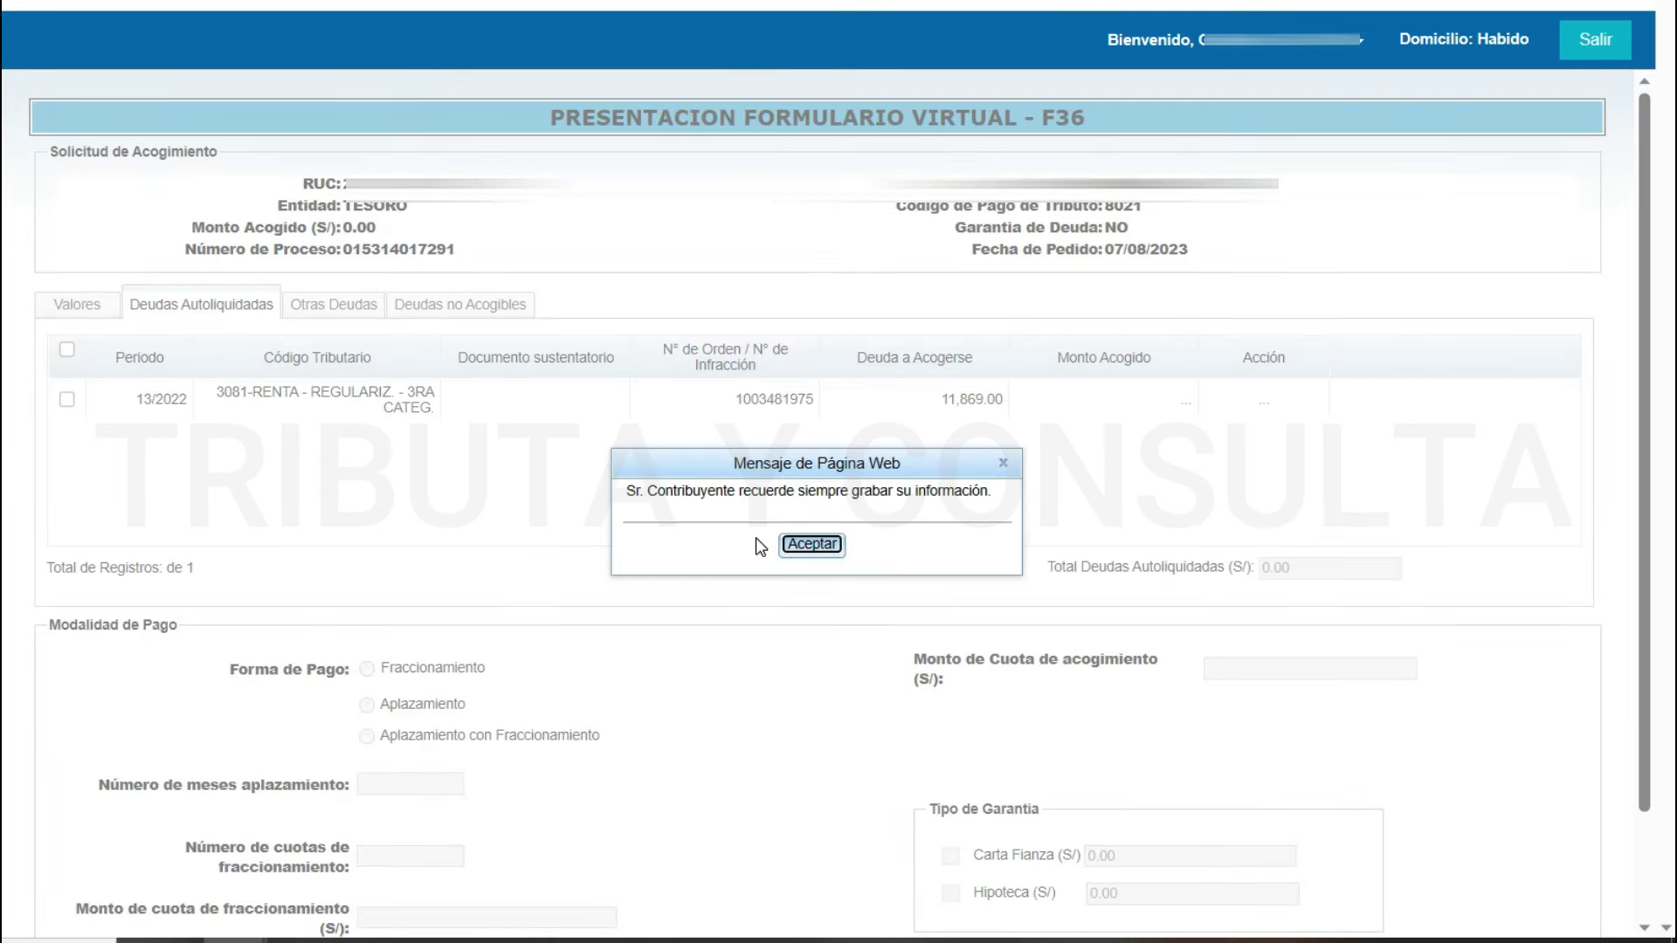
pyautogui.click(804, 548)
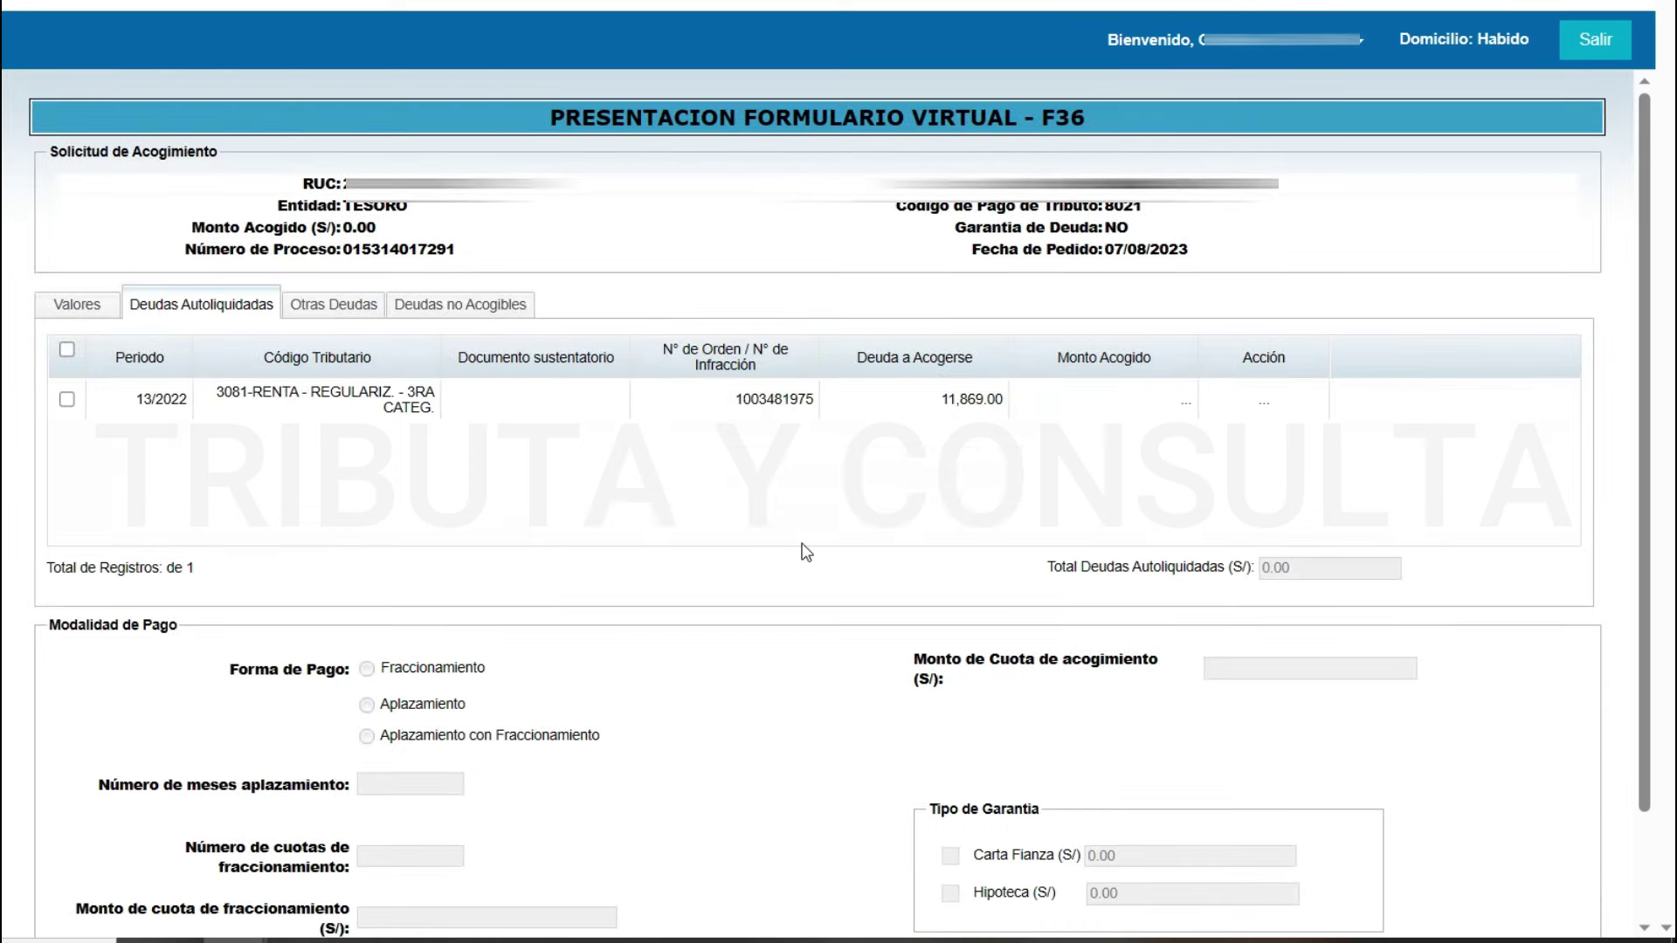
# Review the Valores, Deudas Autoliquidadas and Otras Deudas lists of the request
pyautogui.click(97, 315)
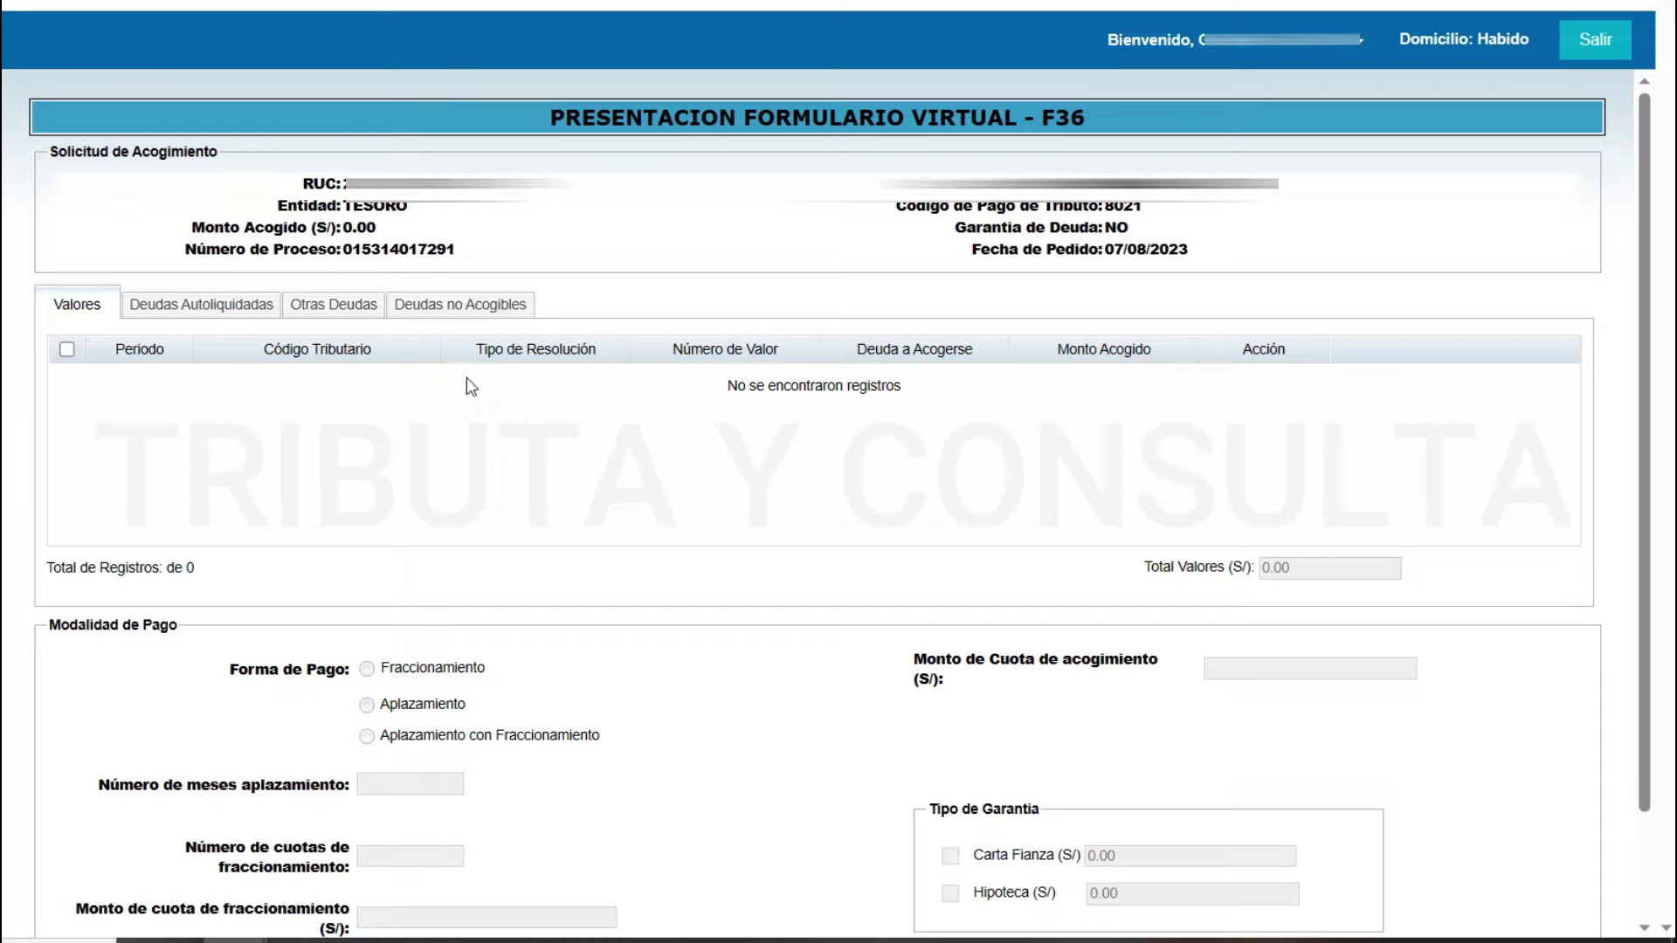
pyautogui.click(181, 308)
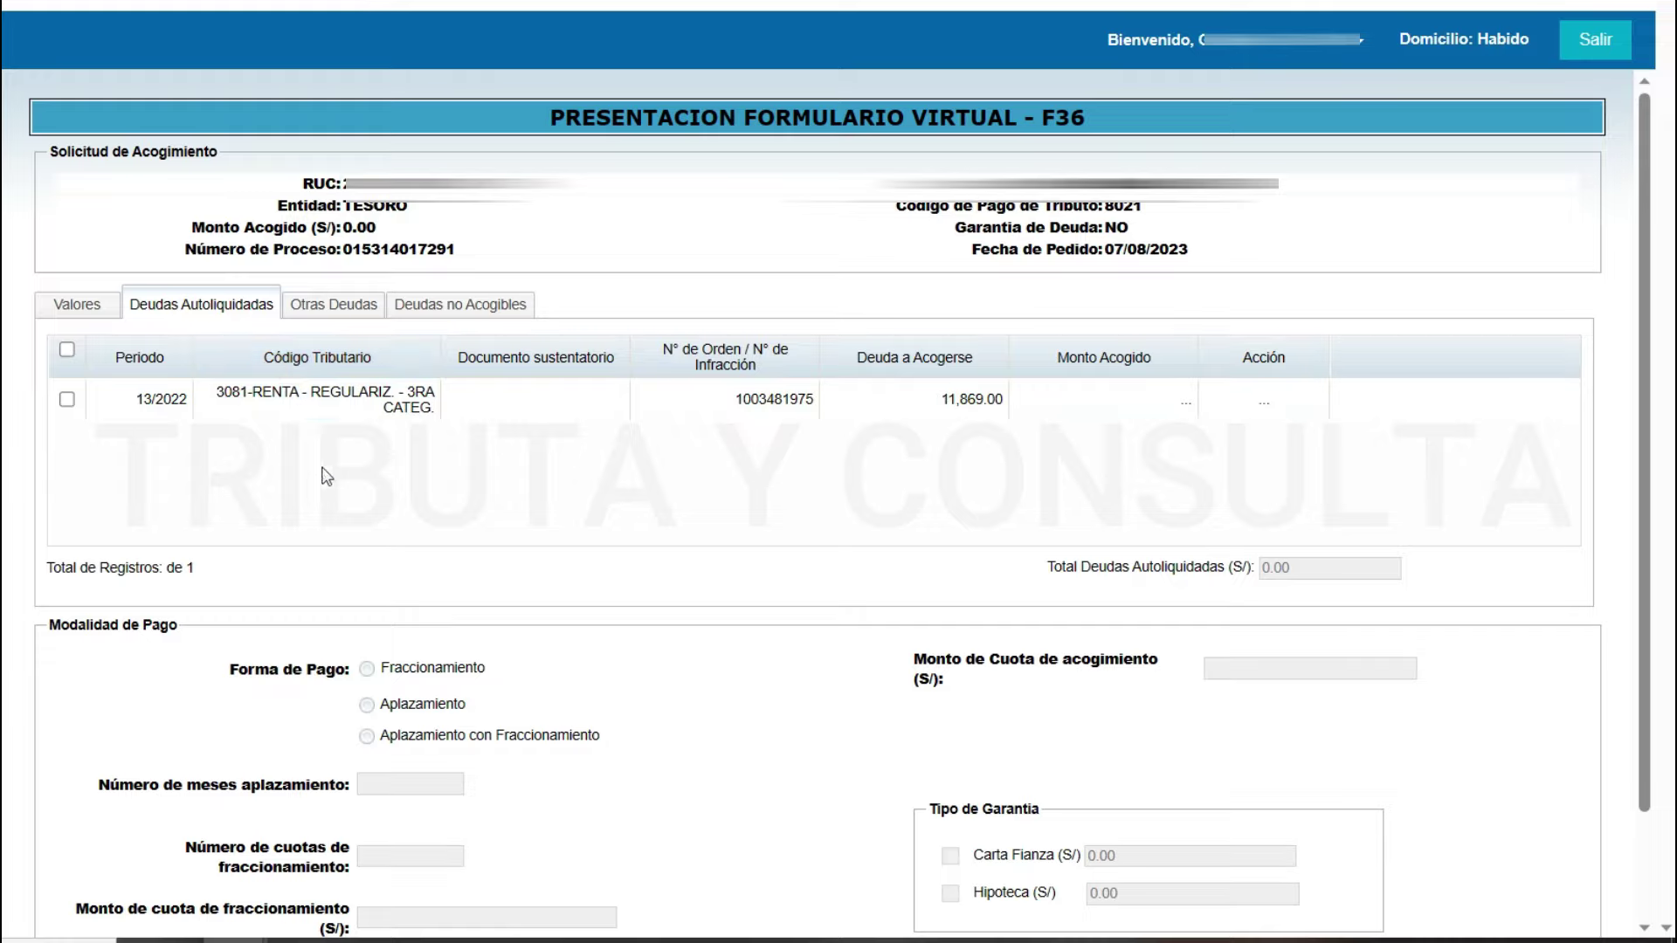
pyautogui.click(338, 319)
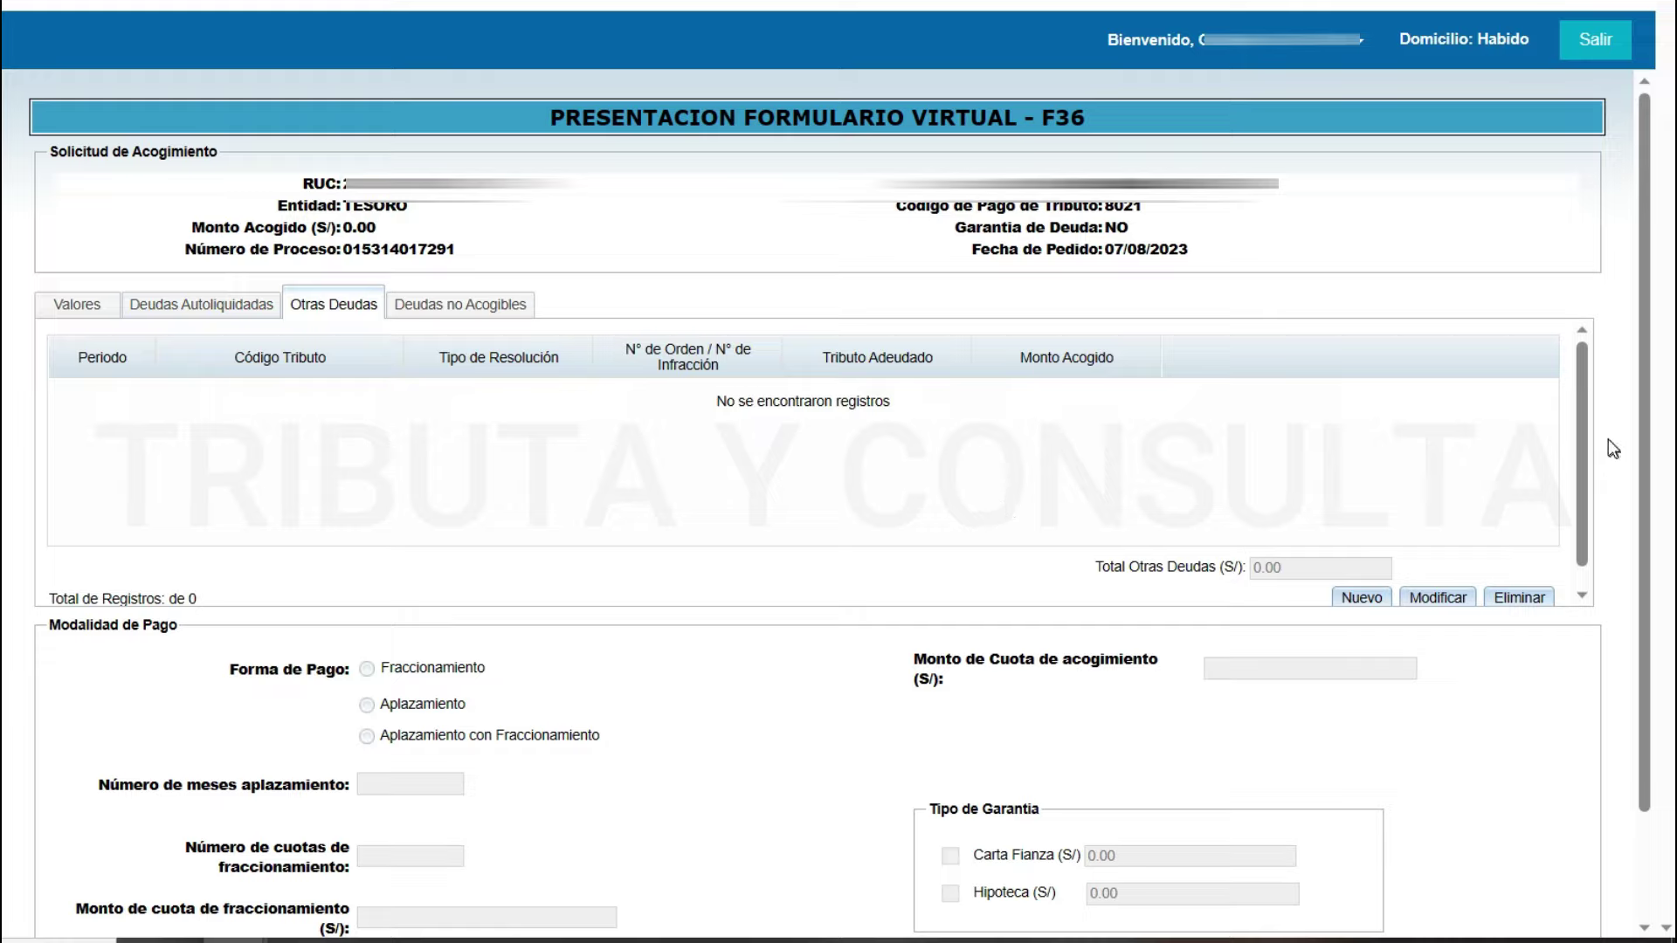
# Start a new Otras Deudas record with the debt type 2-DEUDA AUTOLIQUIDADA
pyautogui.moveTo(1581, 432)
pyautogui.mouseDown()
pyautogui.moveTo(1583, 463)
pyautogui.moveTo(1586, 420)
pyautogui.mouseUp()
pyautogui.scroll(-1, 1364, 600)
pyautogui.click(1360, 585)
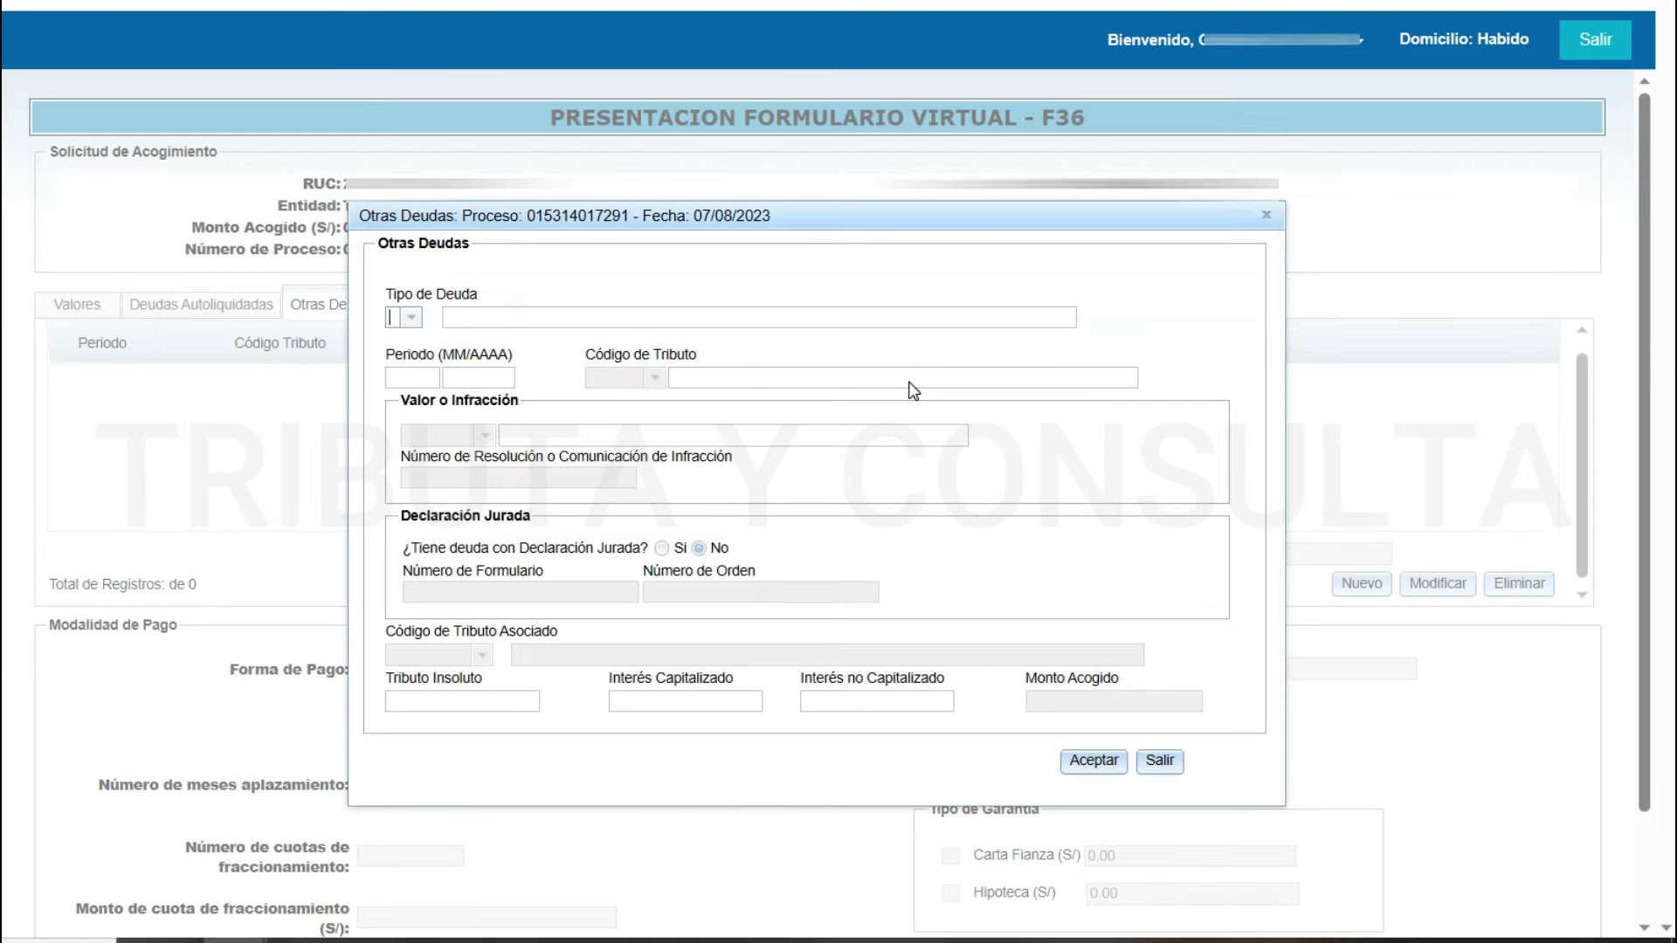
pyautogui.click(411, 318)
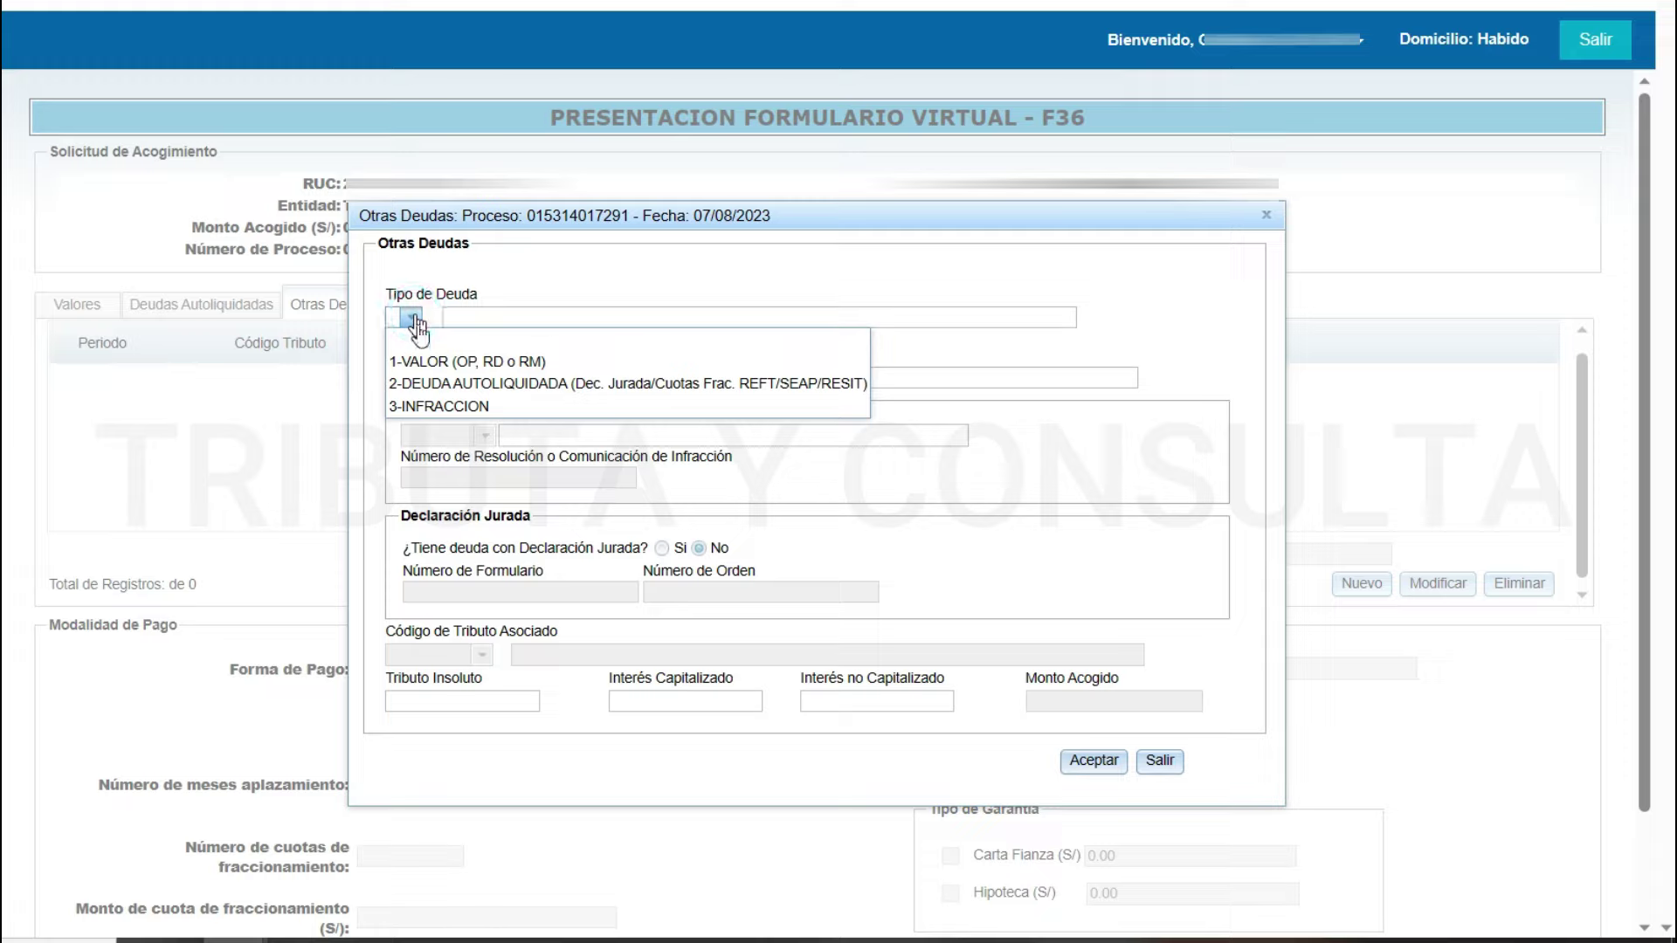
pyautogui.click(460, 384)
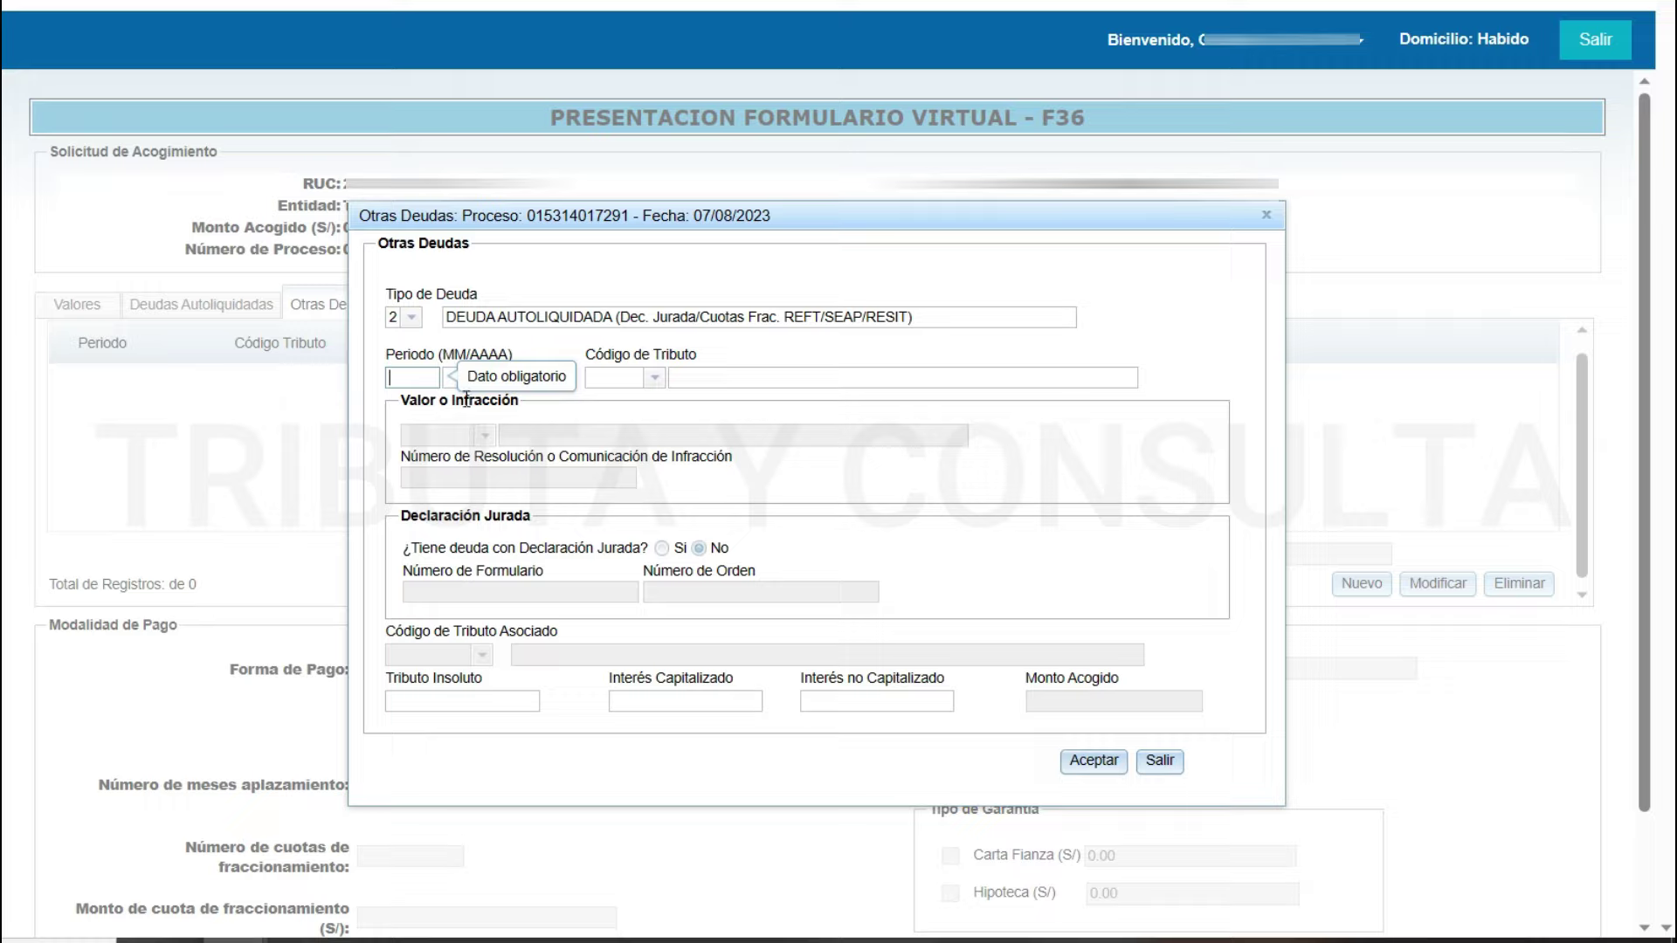
# Set the other debt's period to 05/2023 and its tribute code to 1011, IGV - OPER. INT. - CTA. PROPIA
pyautogui.write('05')
pyautogui.write('202')
pyautogui.write('3')
pyautogui.press('Tab')
pyautogui.click(655, 381)
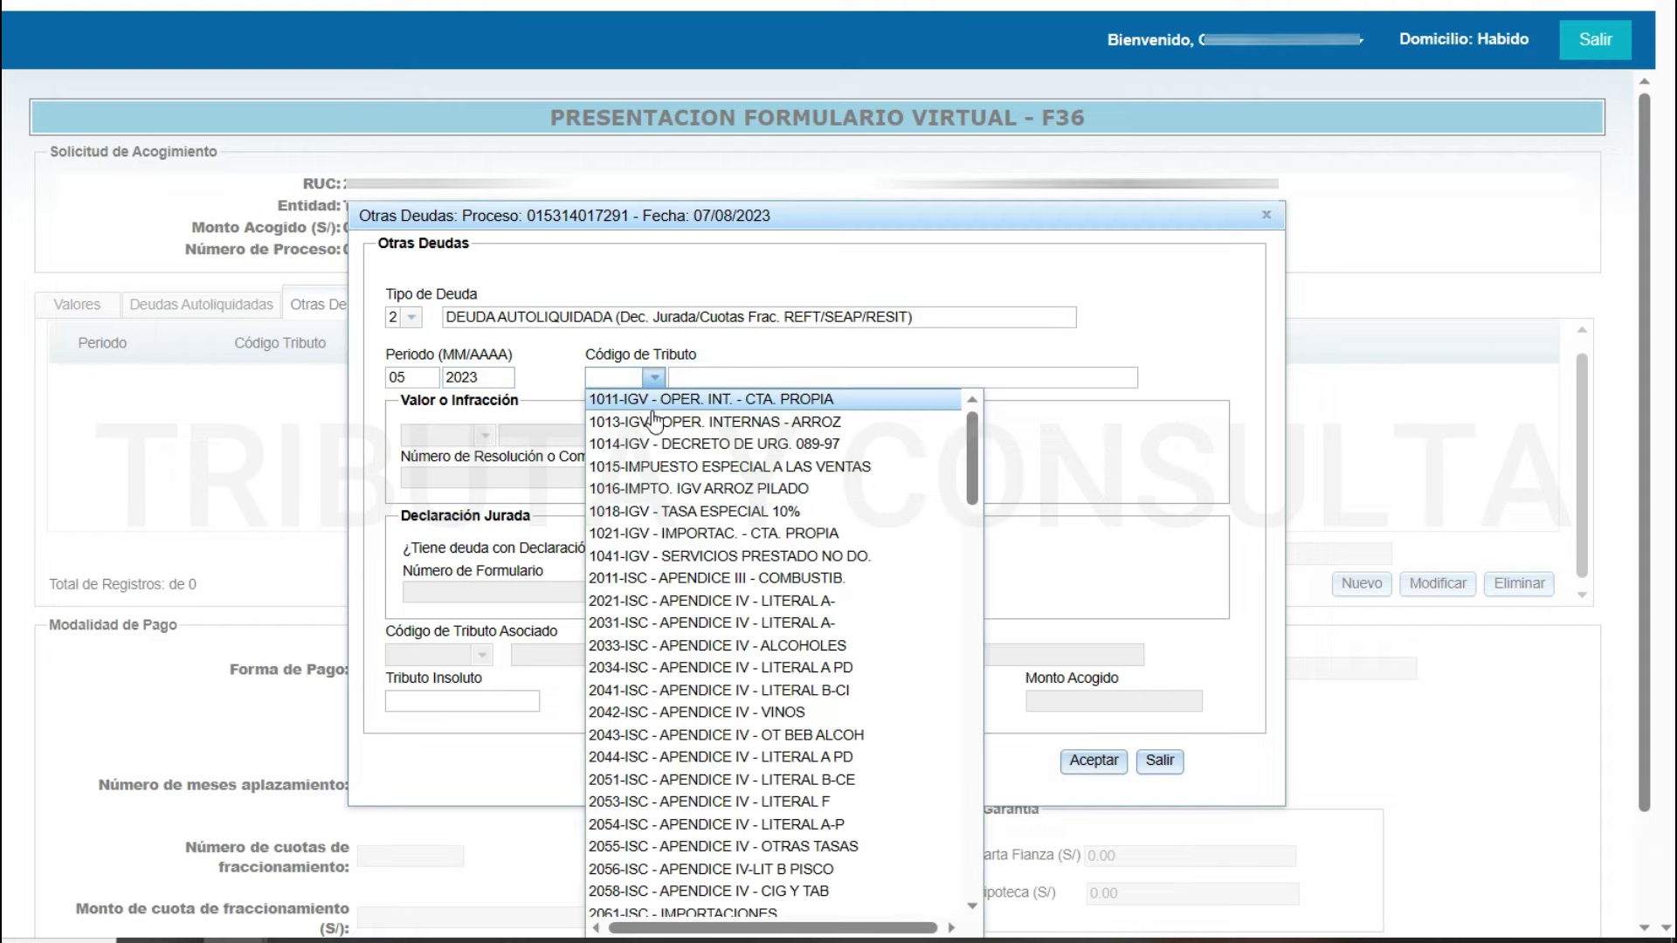
pyautogui.click(648, 399)
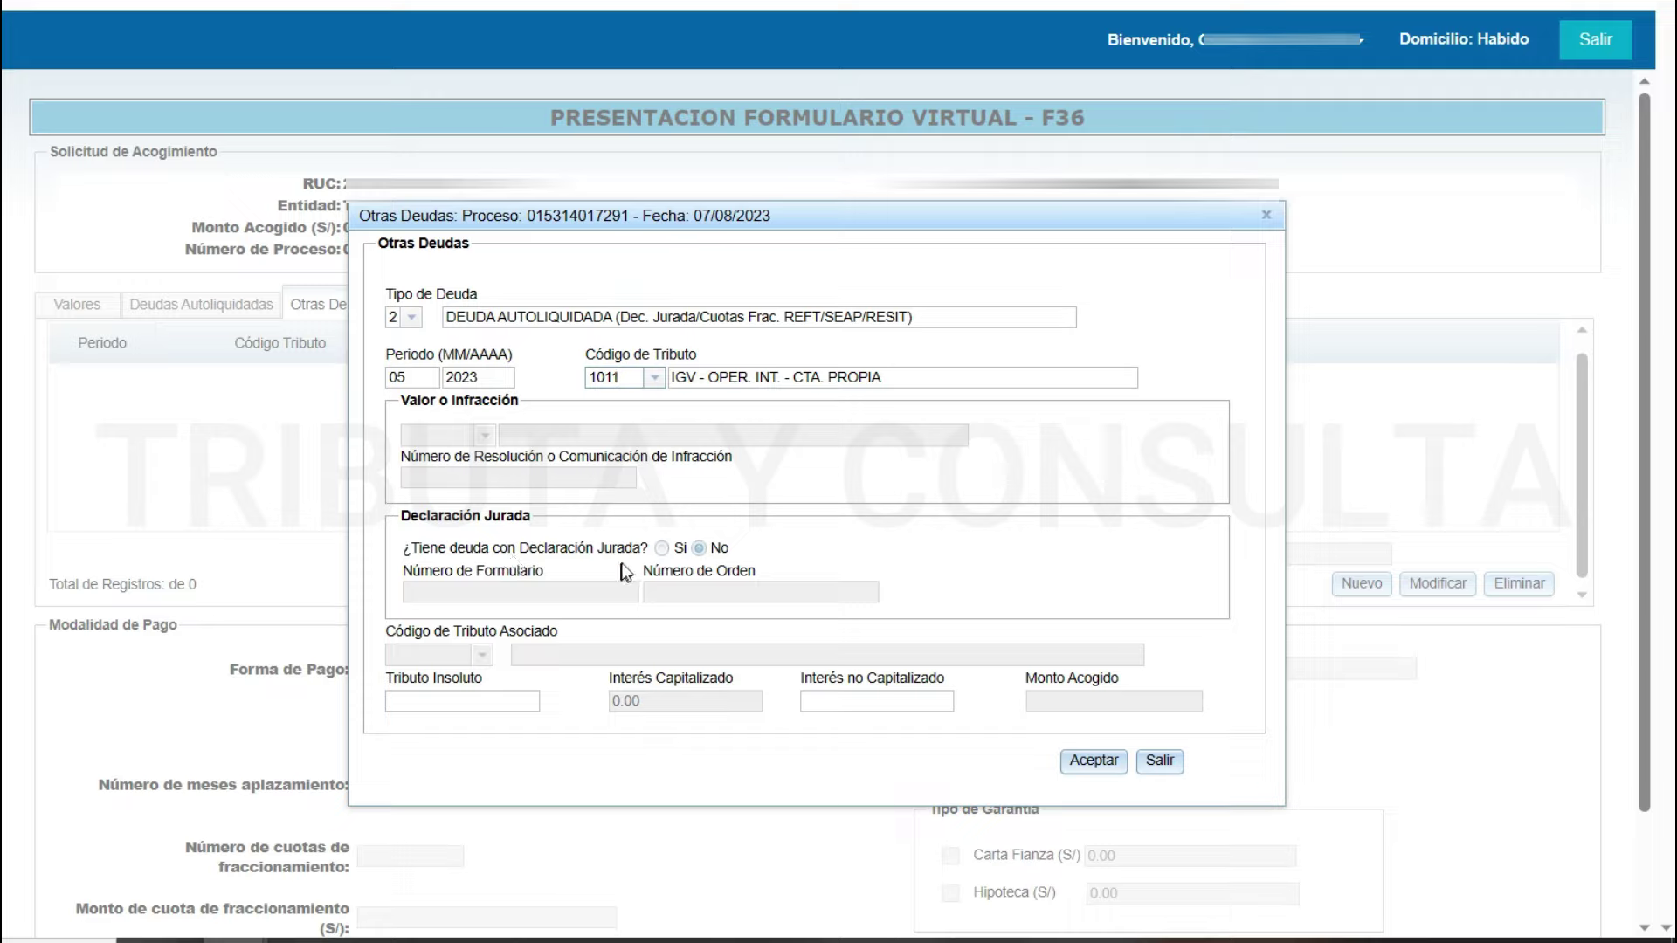
# Mark the debt as having a Declaración Jurada with form number 0621, and exit the record without saving
pyautogui.click(606, 592)
pyautogui.write('0621')
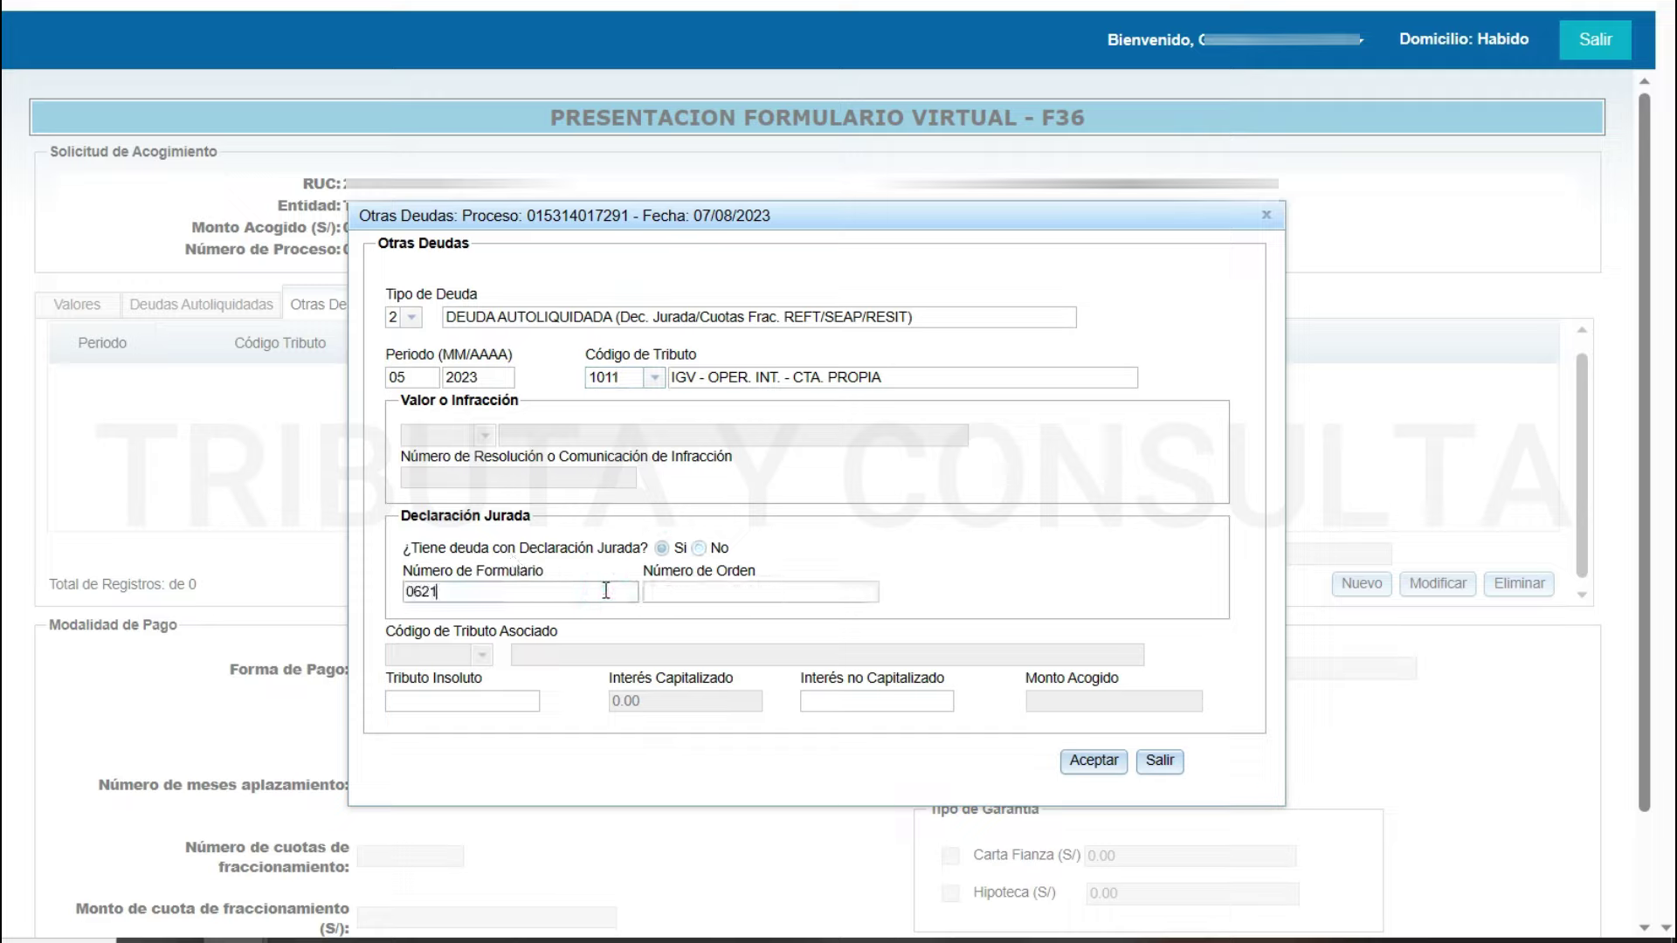
pyautogui.press('Tab')
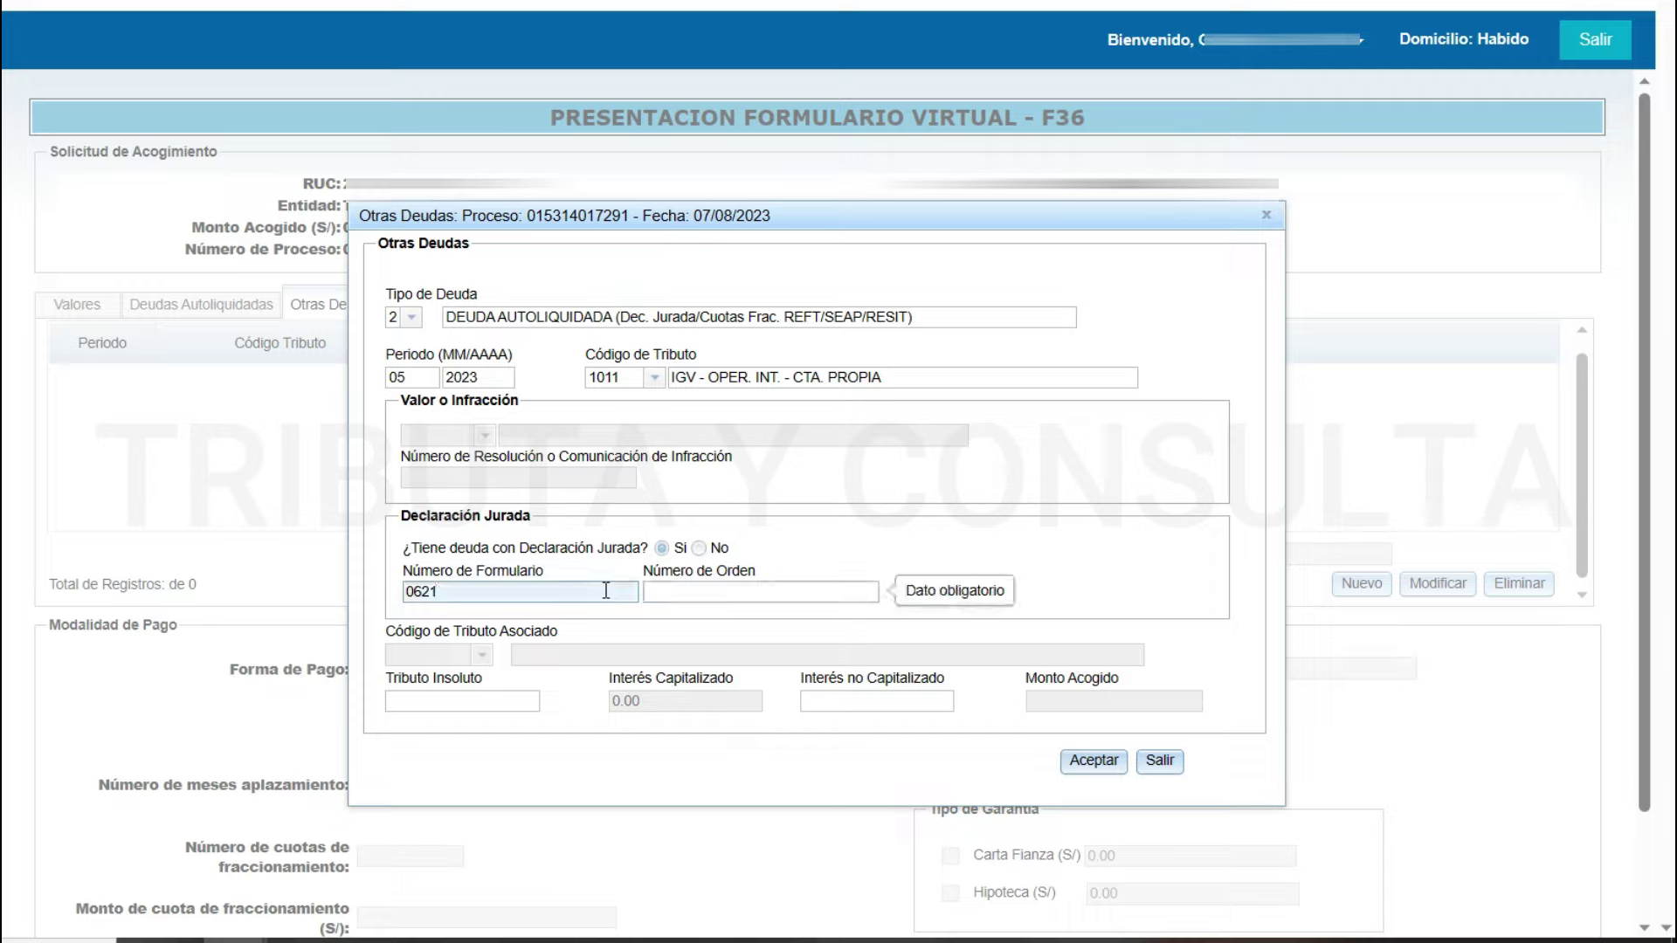
pyautogui.click(508, 700)
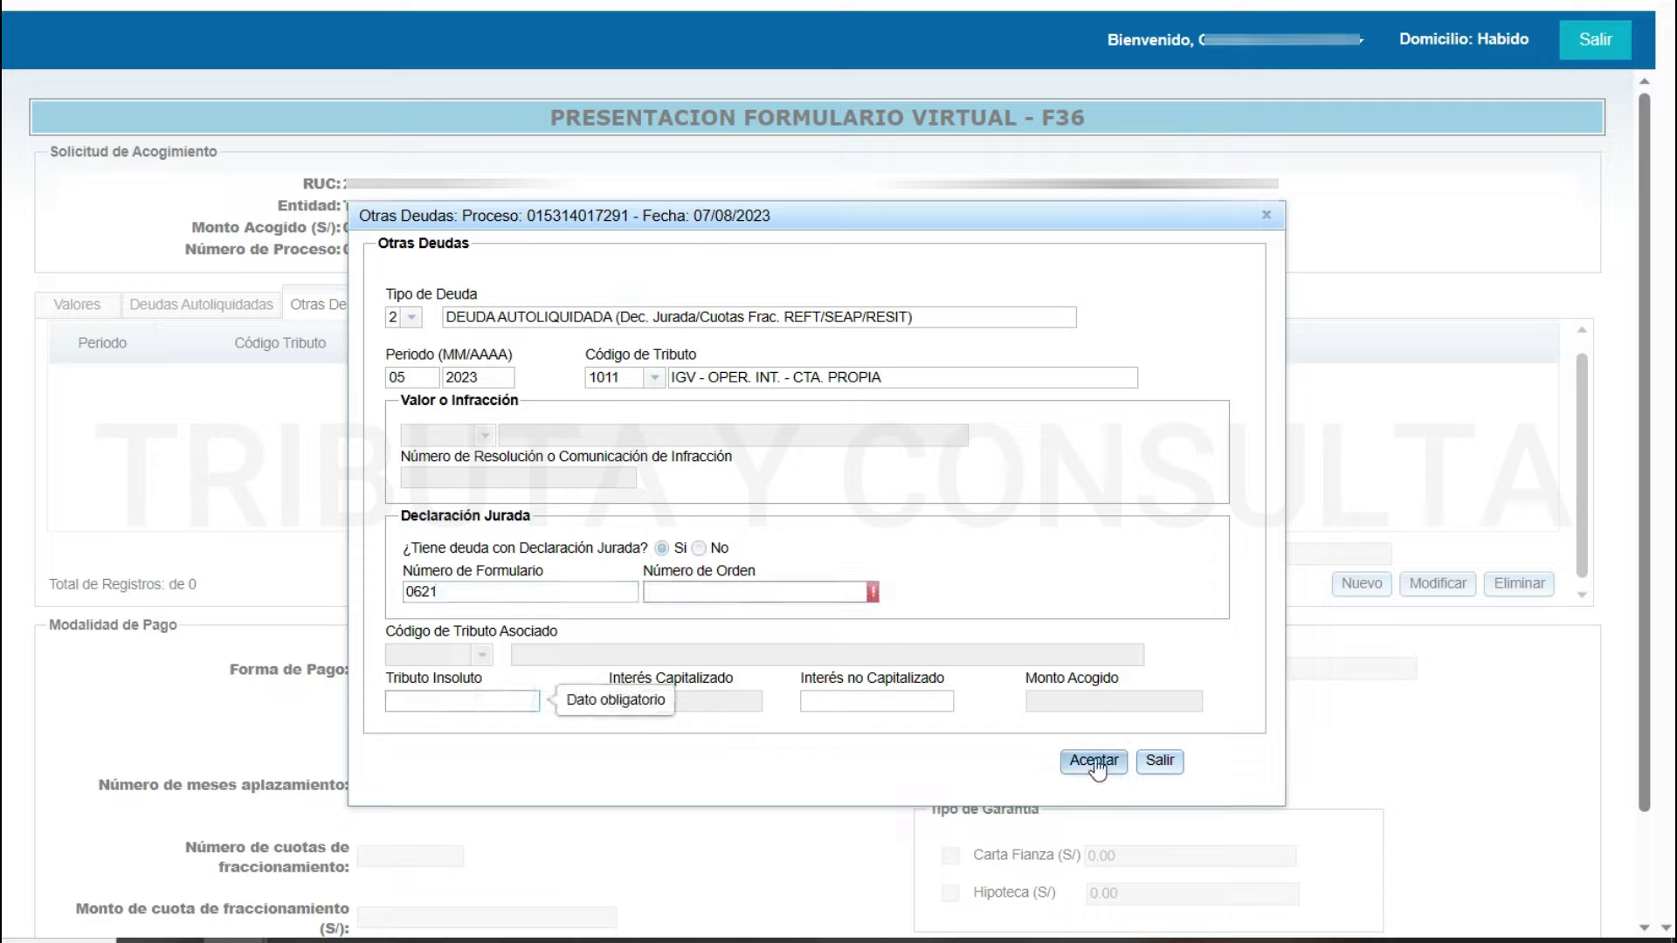
pyautogui.click(1160, 763)
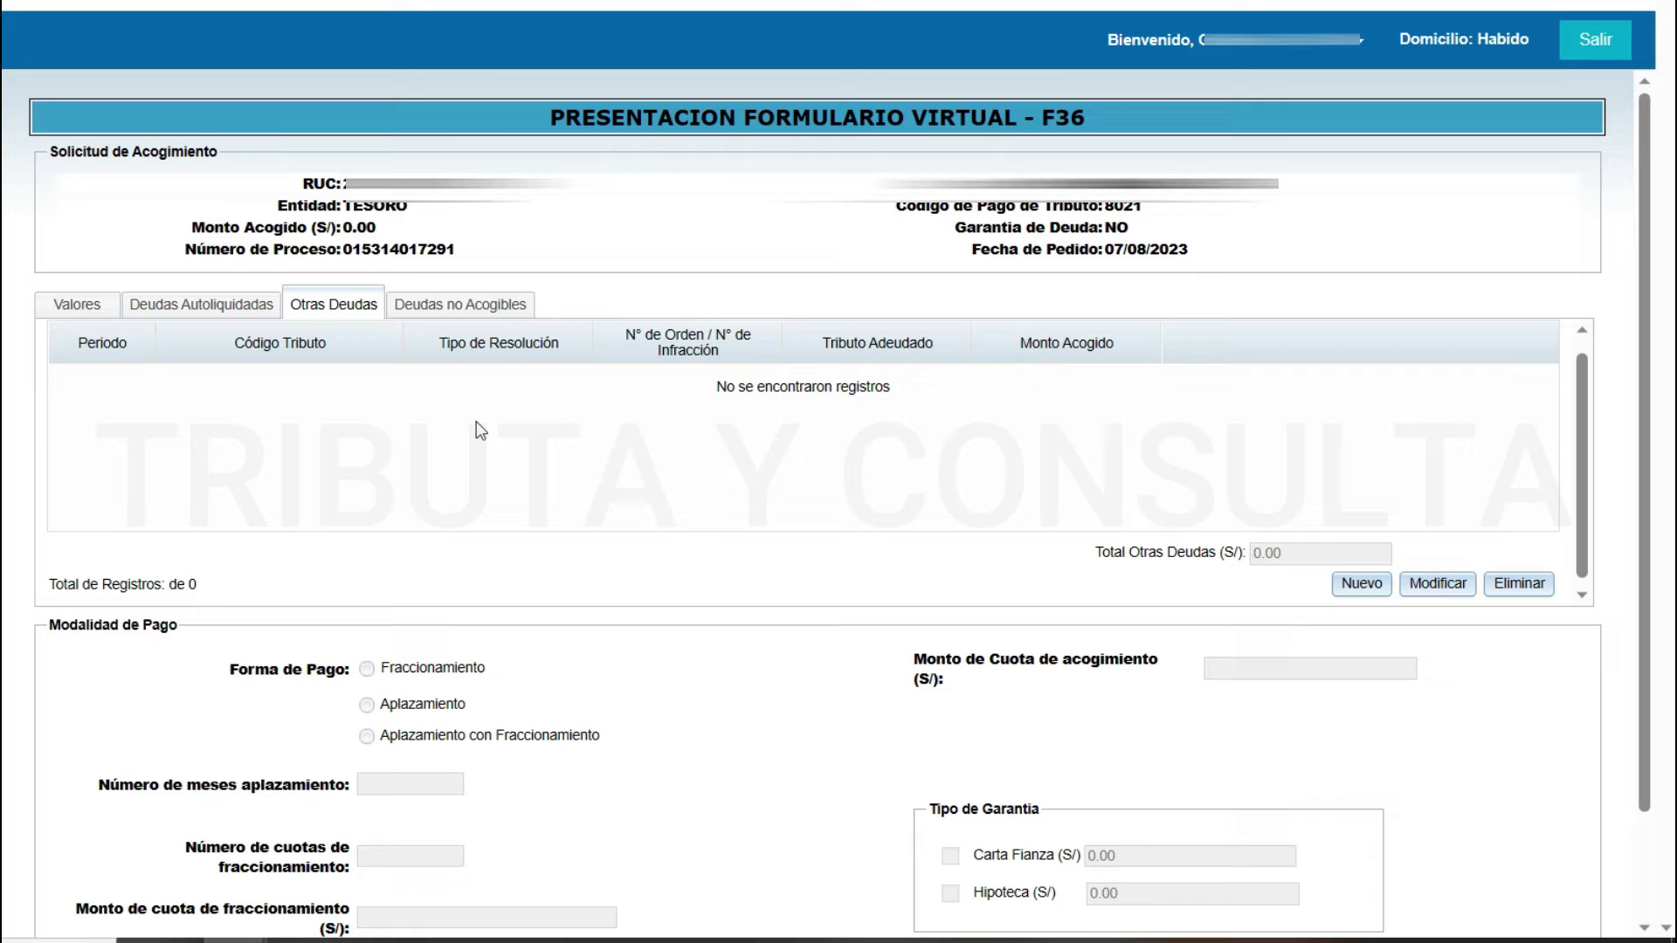
# Check the Deudas no Acogibles list and select the period 13/2022 income tax debt in Deudas Autoliquidadas
pyautogui.click(444, 320)
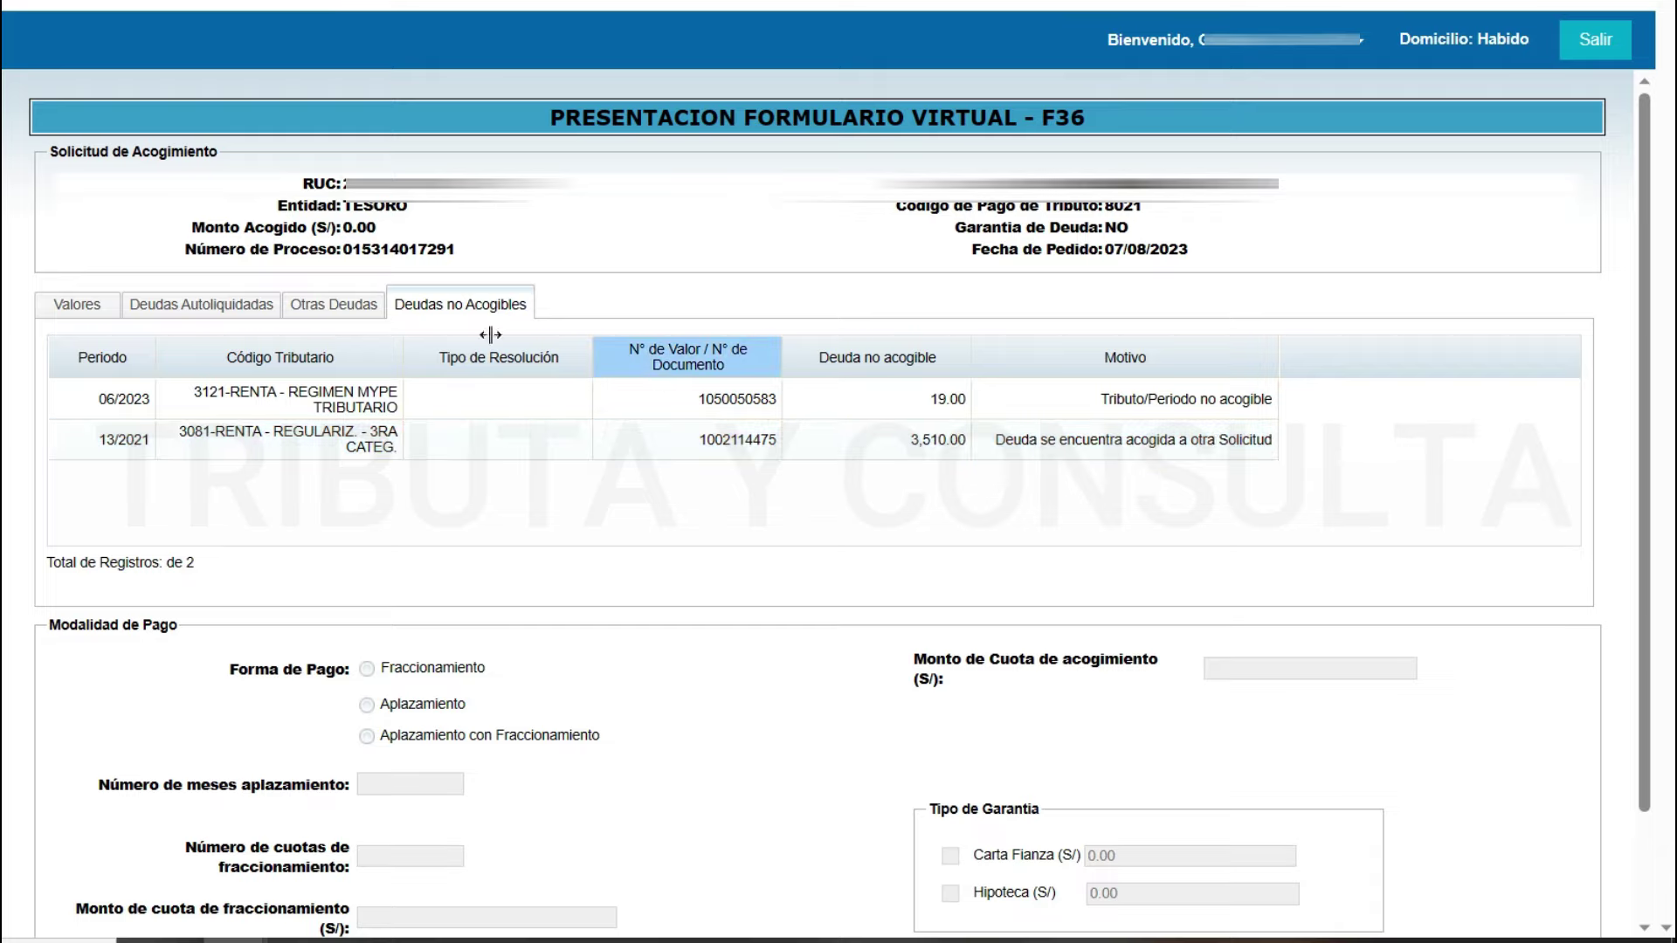
pyautogui.click(237, 320)
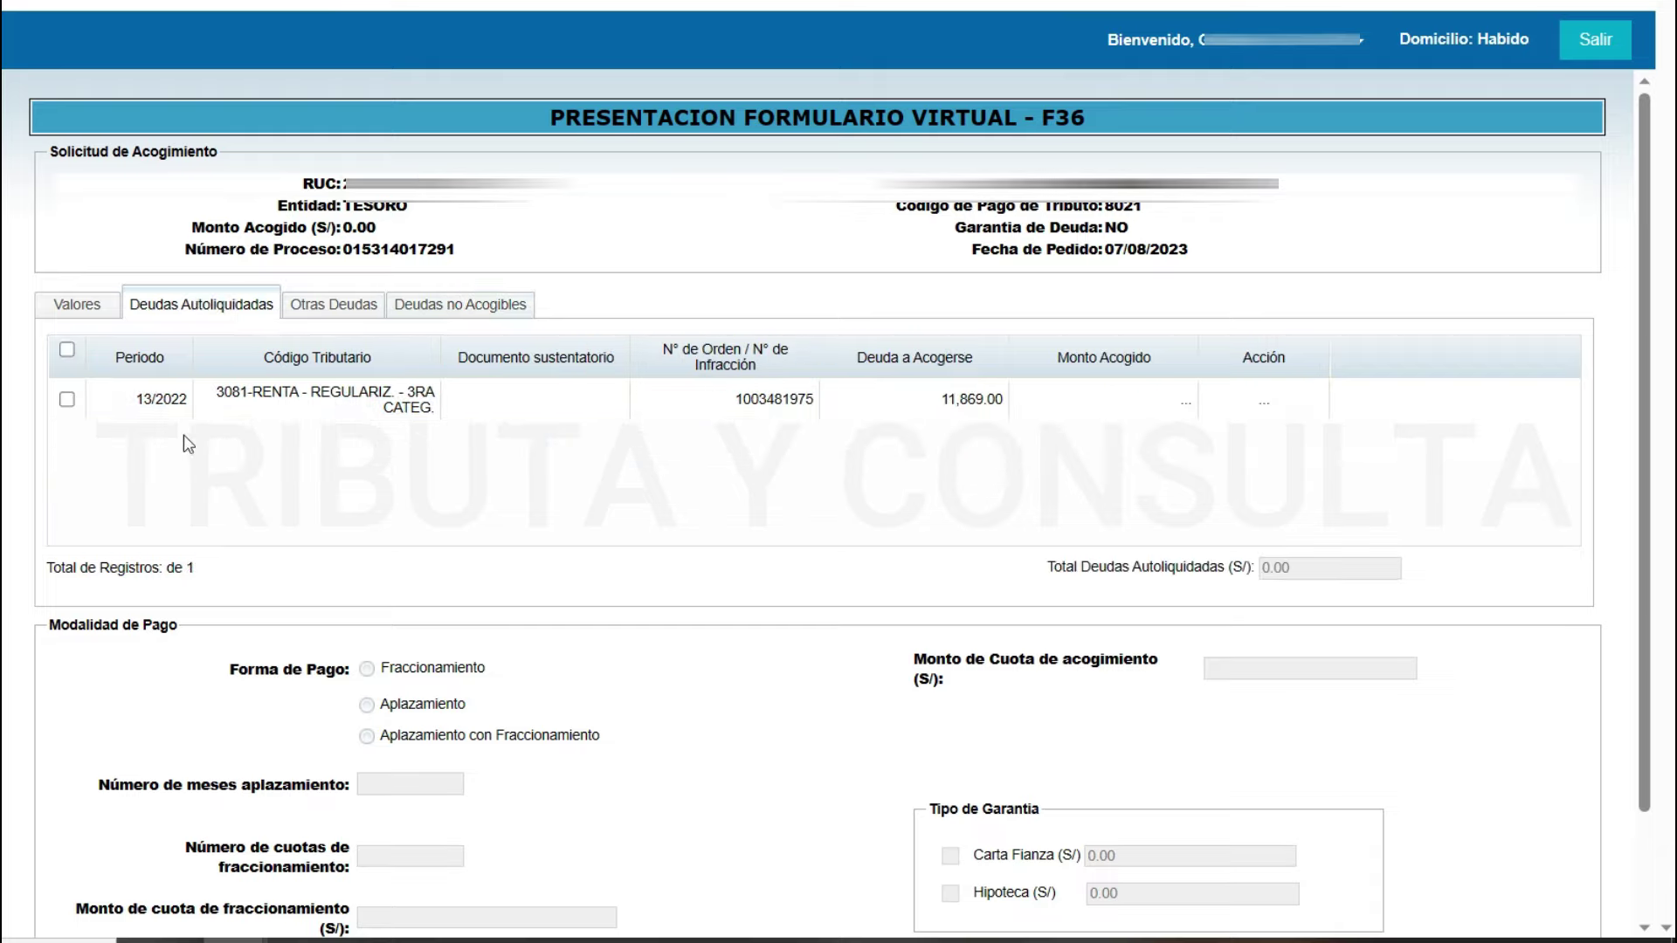
pyautogui.click(65, 402)
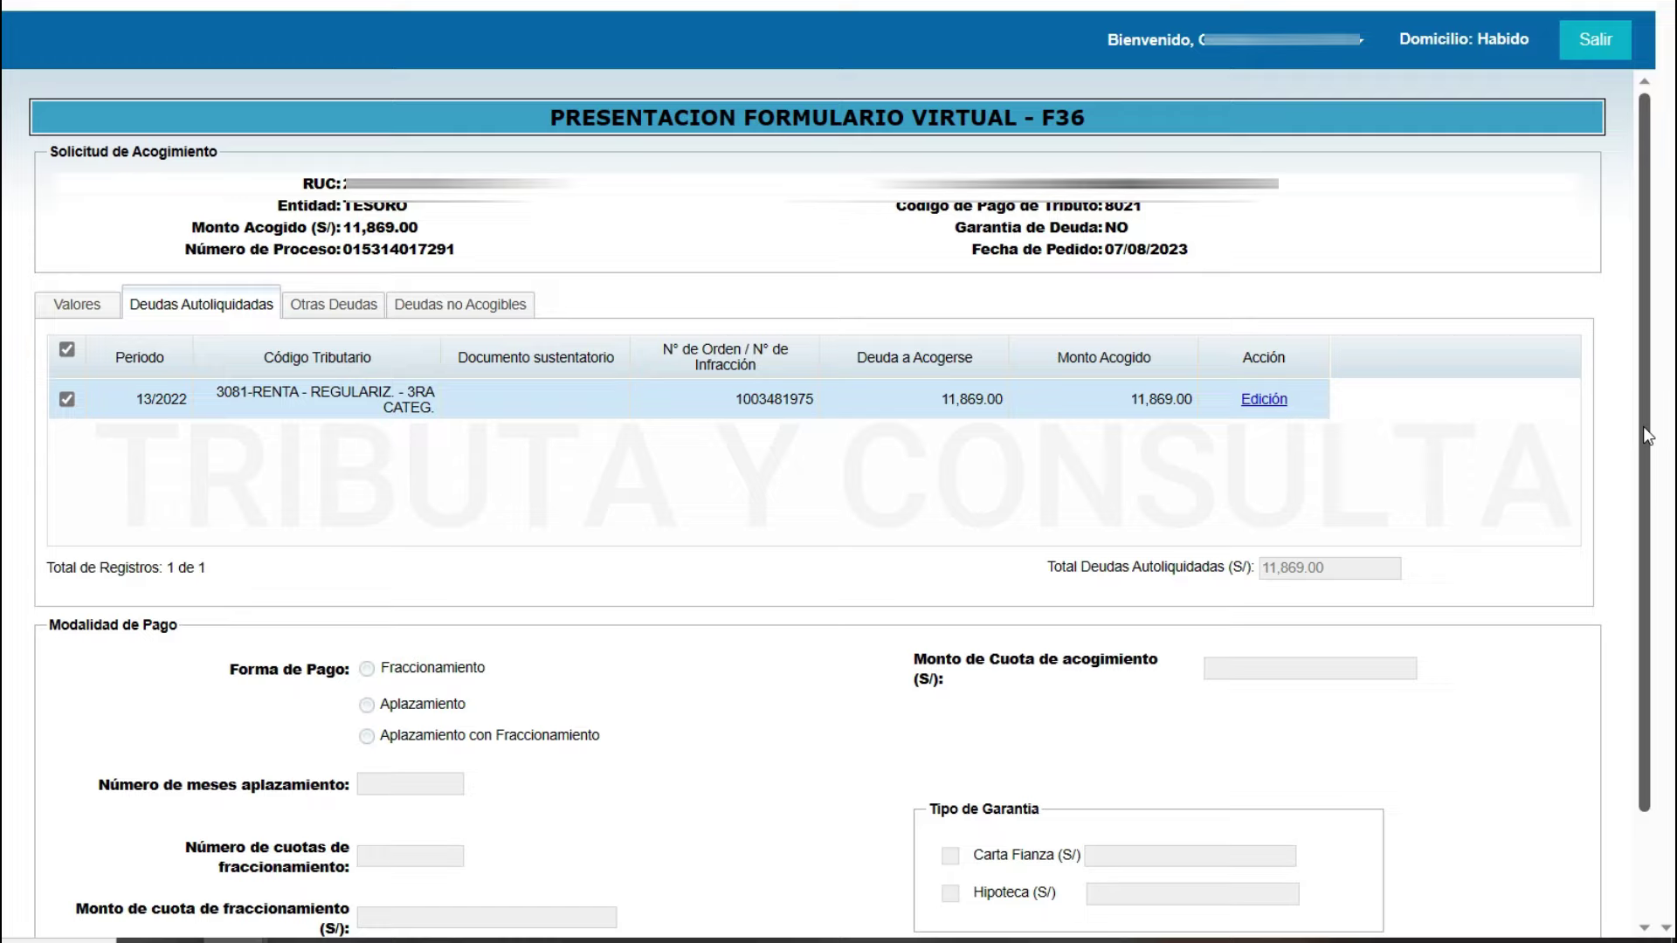
# Choose Fraccionamiento as the Forma de Pago with 18 instalments
pyautogui.click(367, 669)
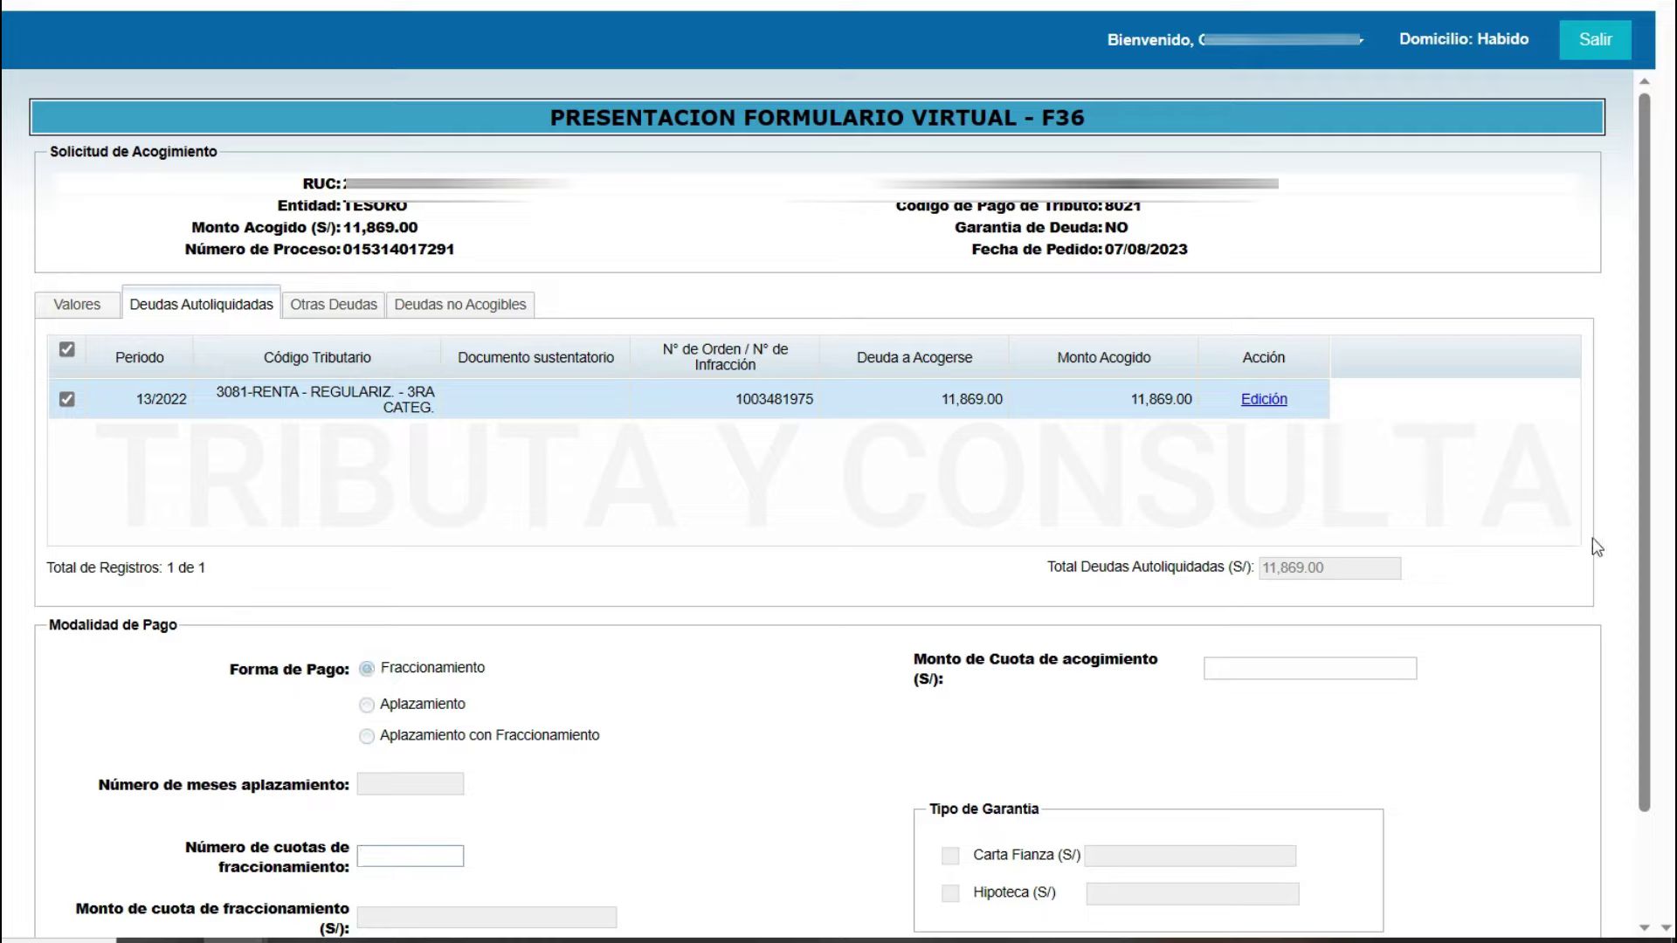
pyautogui.write('12')
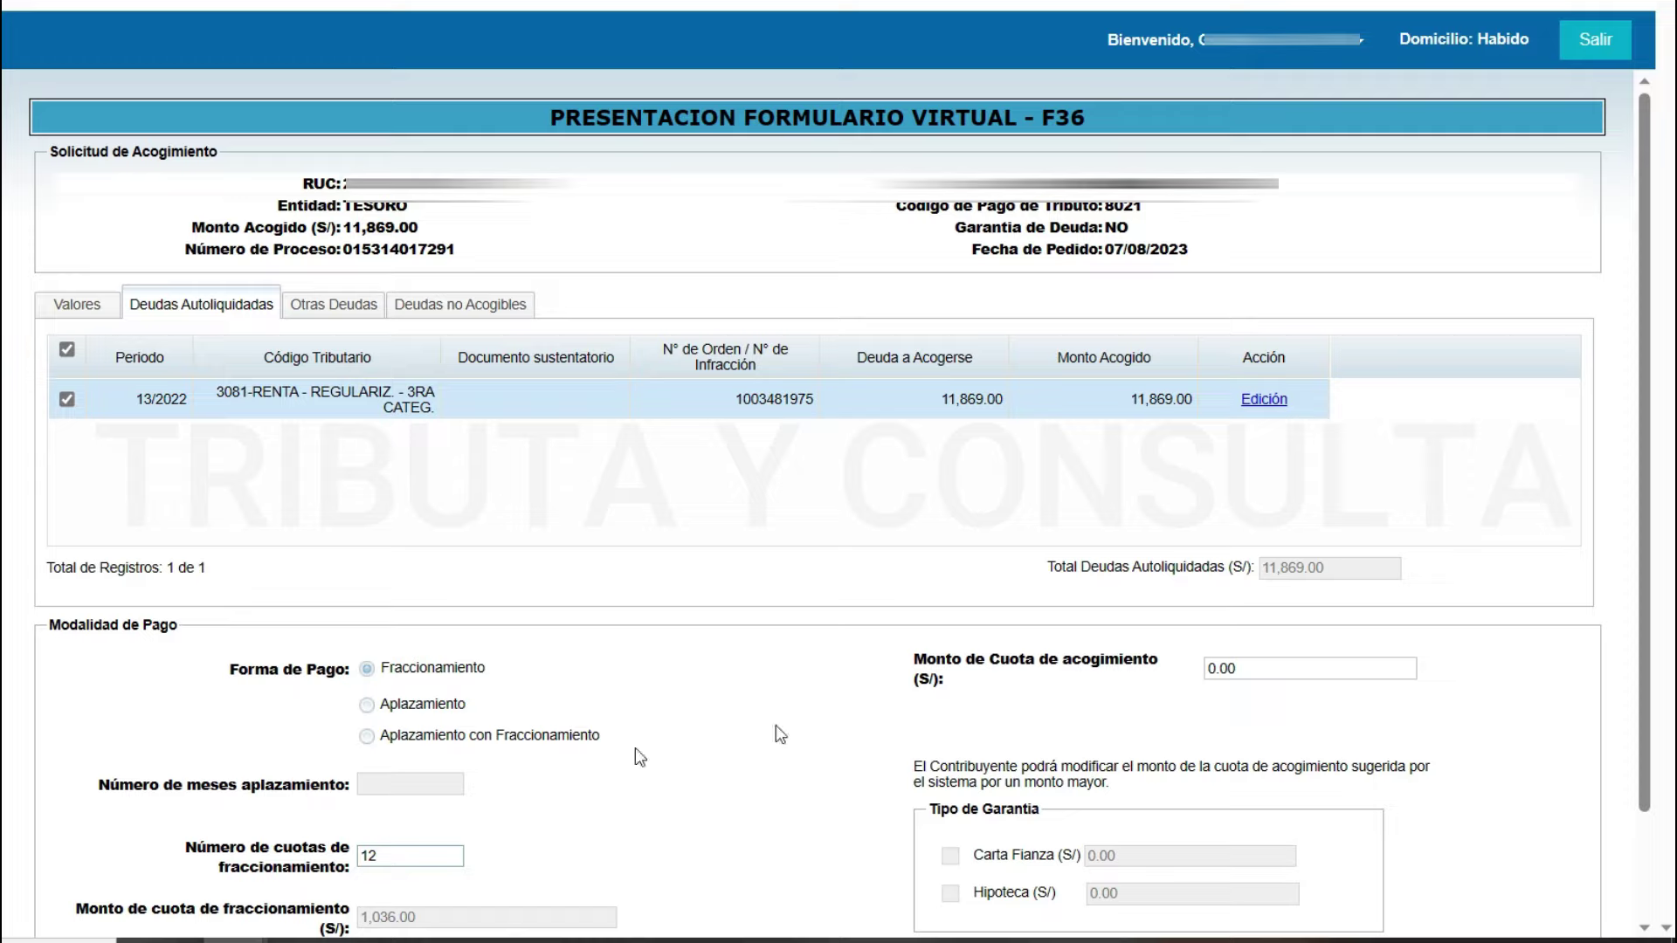
pyautogui.press('BackSpace')
pyautogui.write('8')
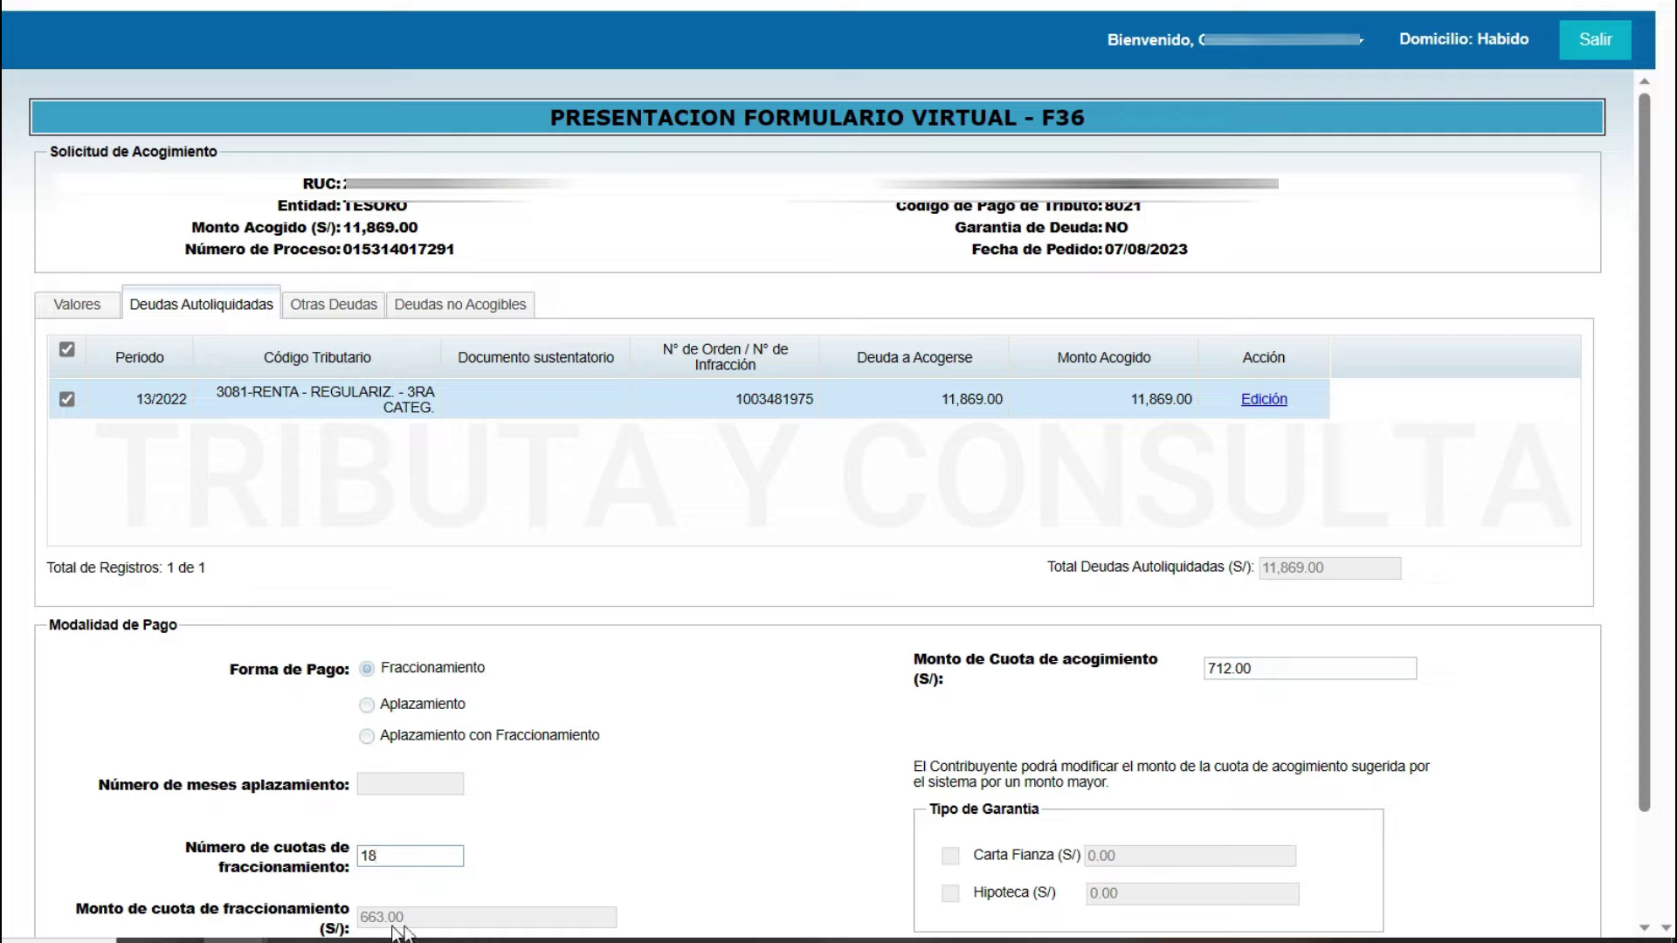
pyautogui.scroll(-2, 775, 689)
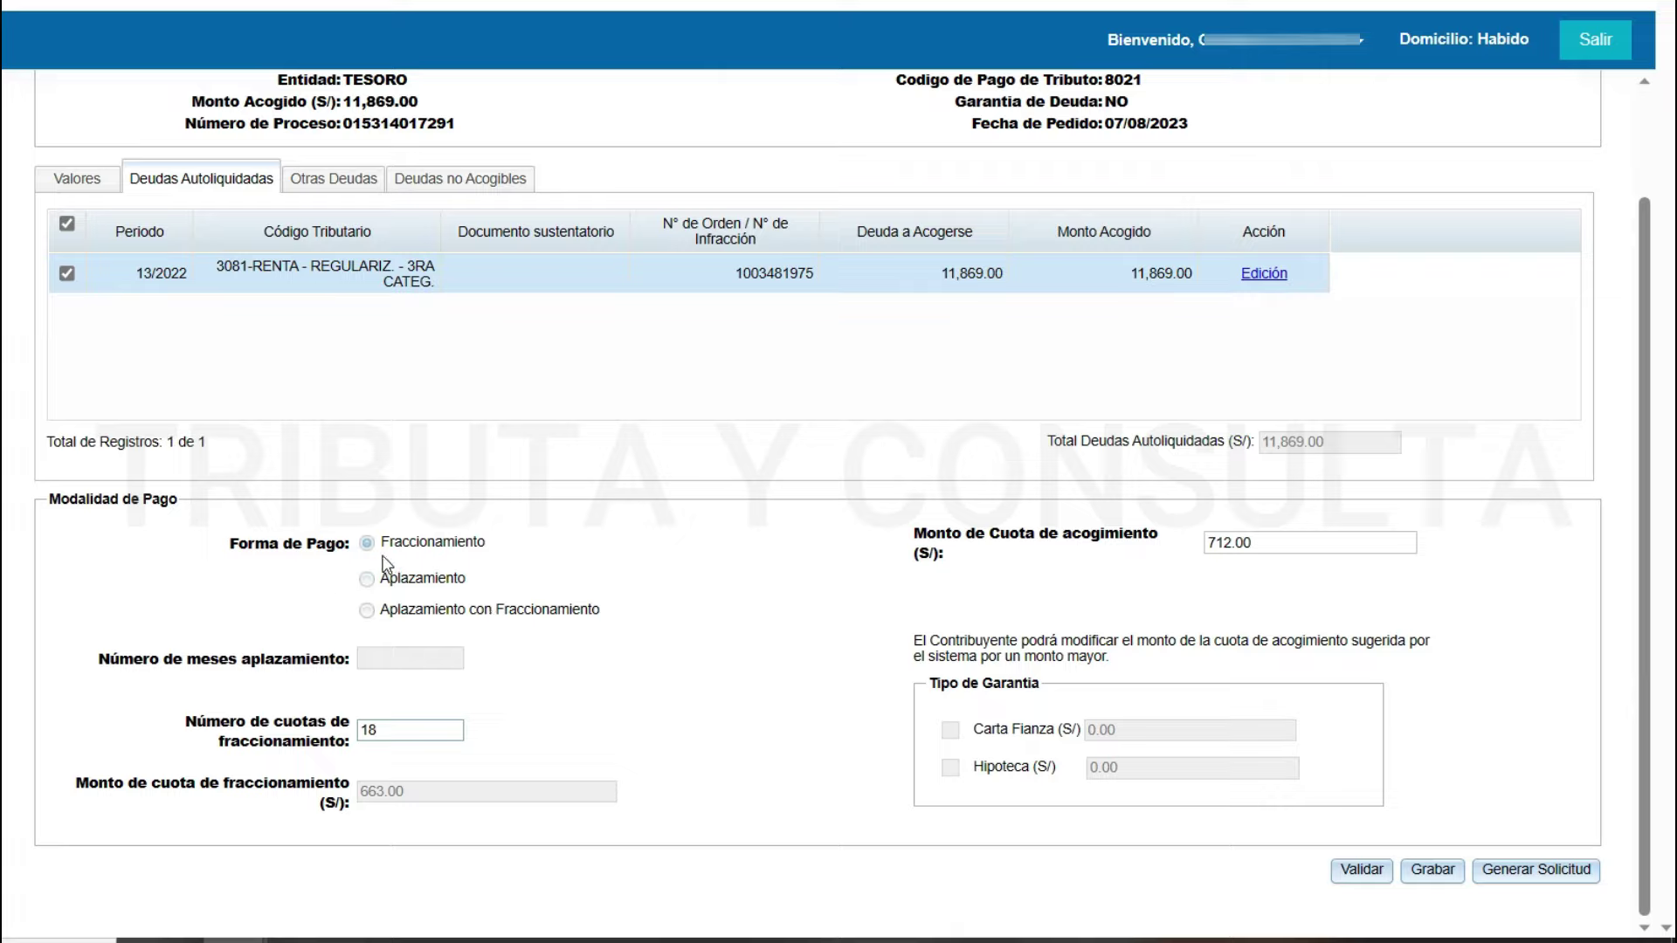
pyautogui.click(1291, 538)
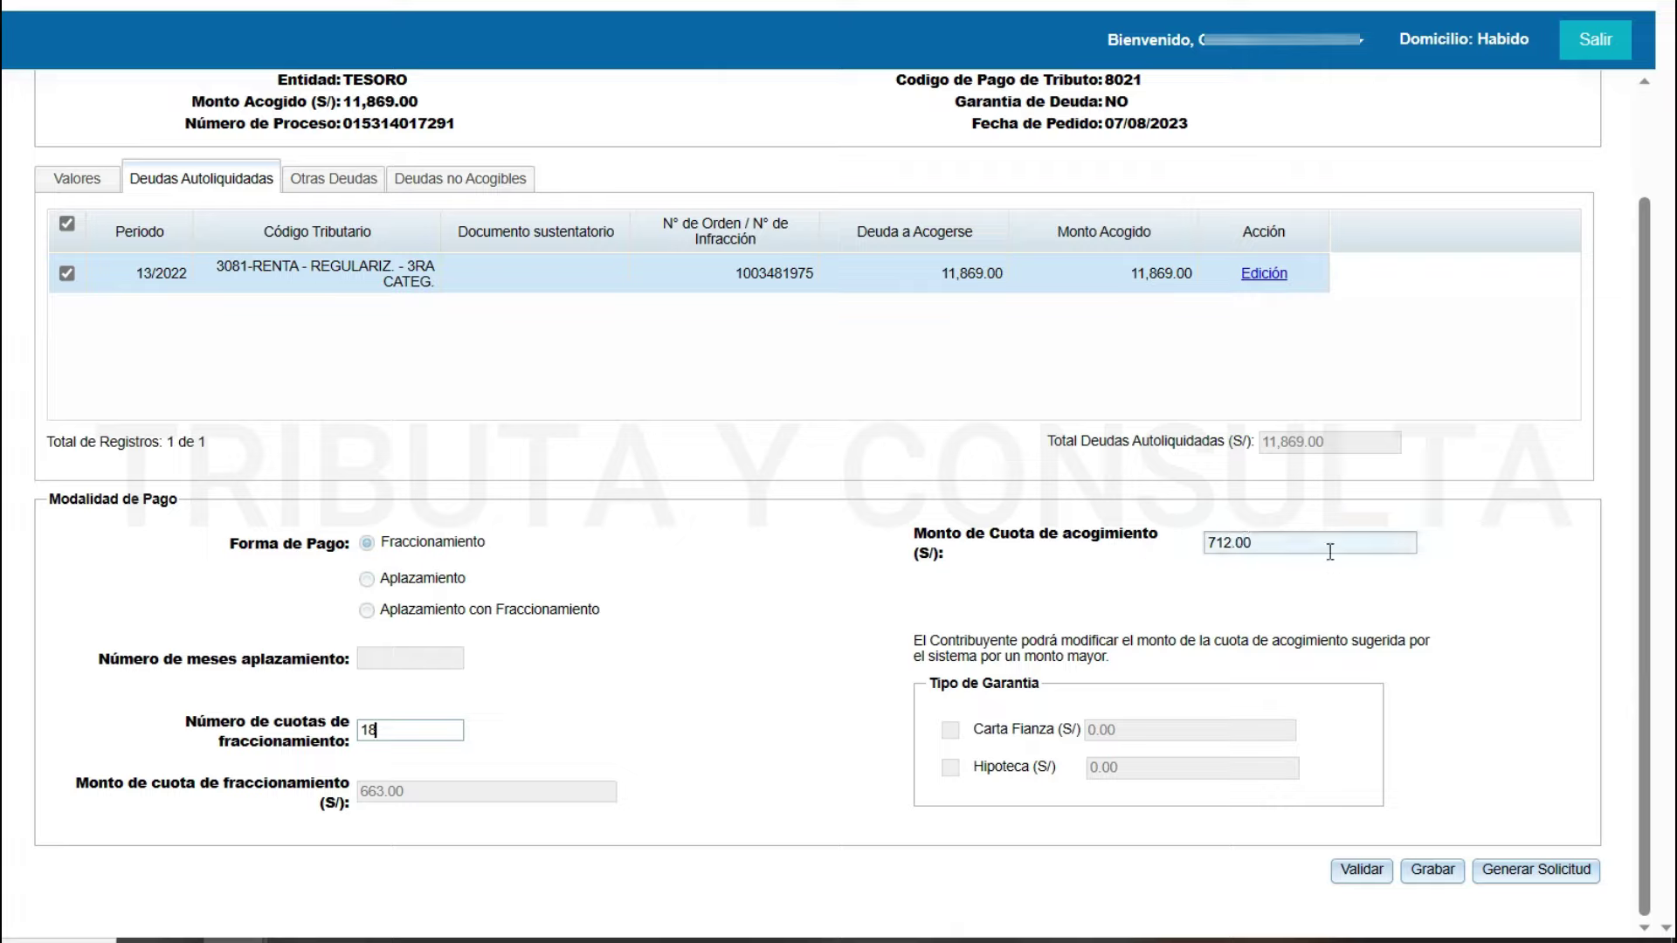
# Validate the application's information for inconsistencies and dismiss the validation message
pyautogui.click(1360, 865)
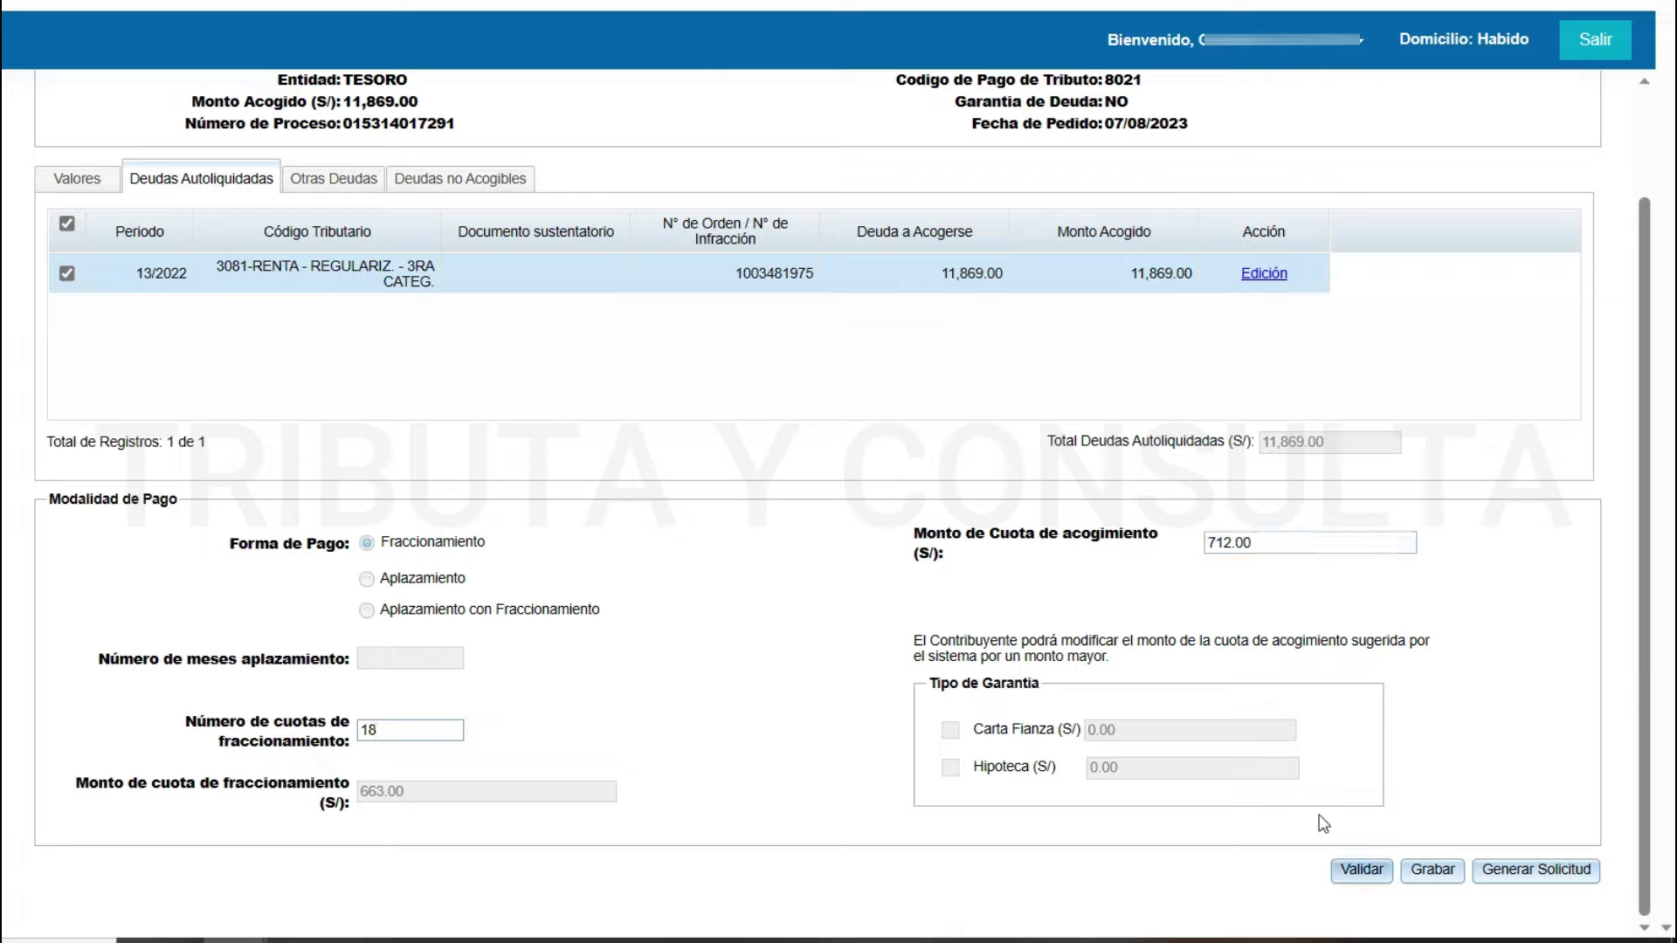
pyautogui.click(1361, 876)
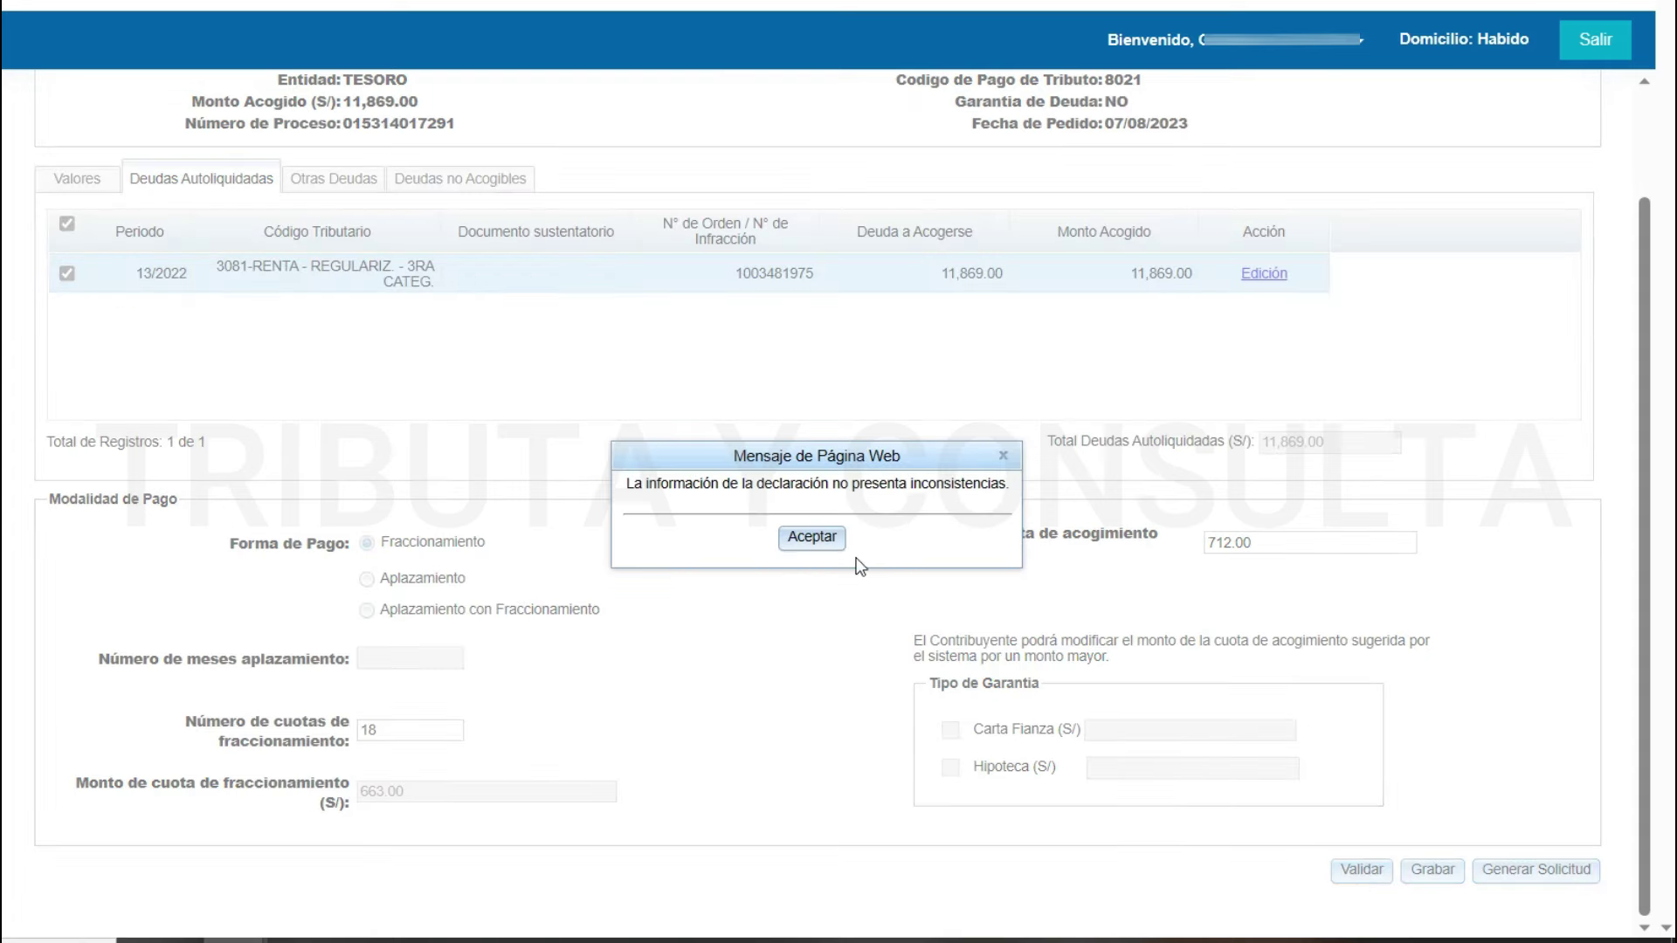
pyautogui.click(826, 556)
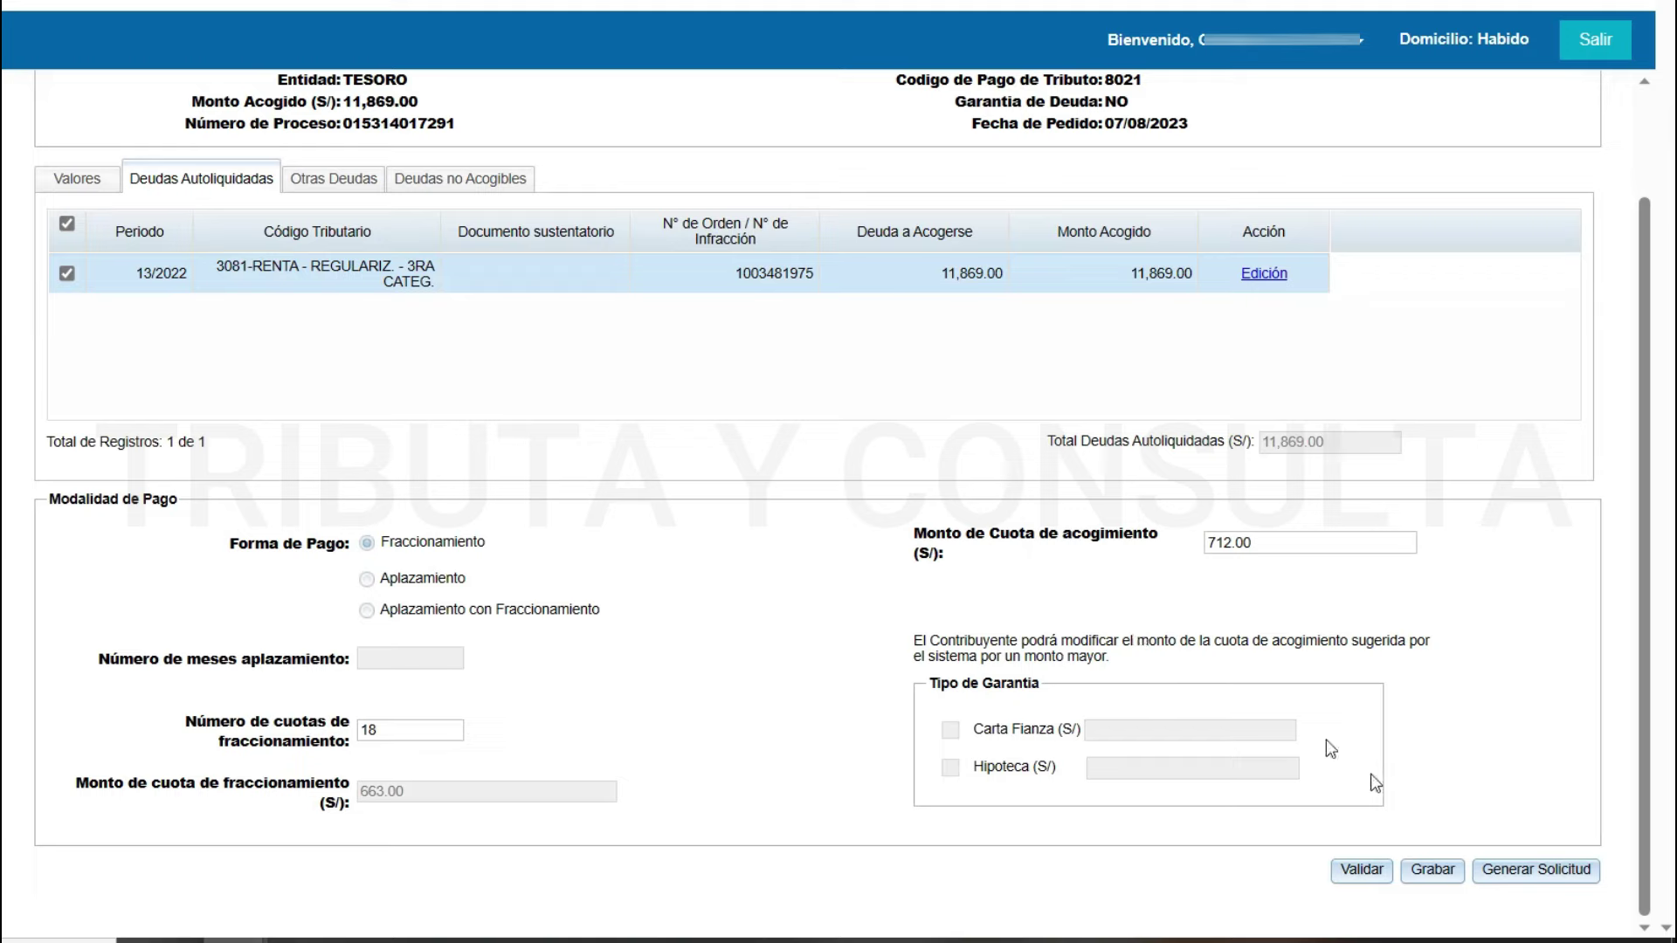
# Save the application's information, then generate the Solicitud and accept its confirmation
pyautogui.click(1437, 877)
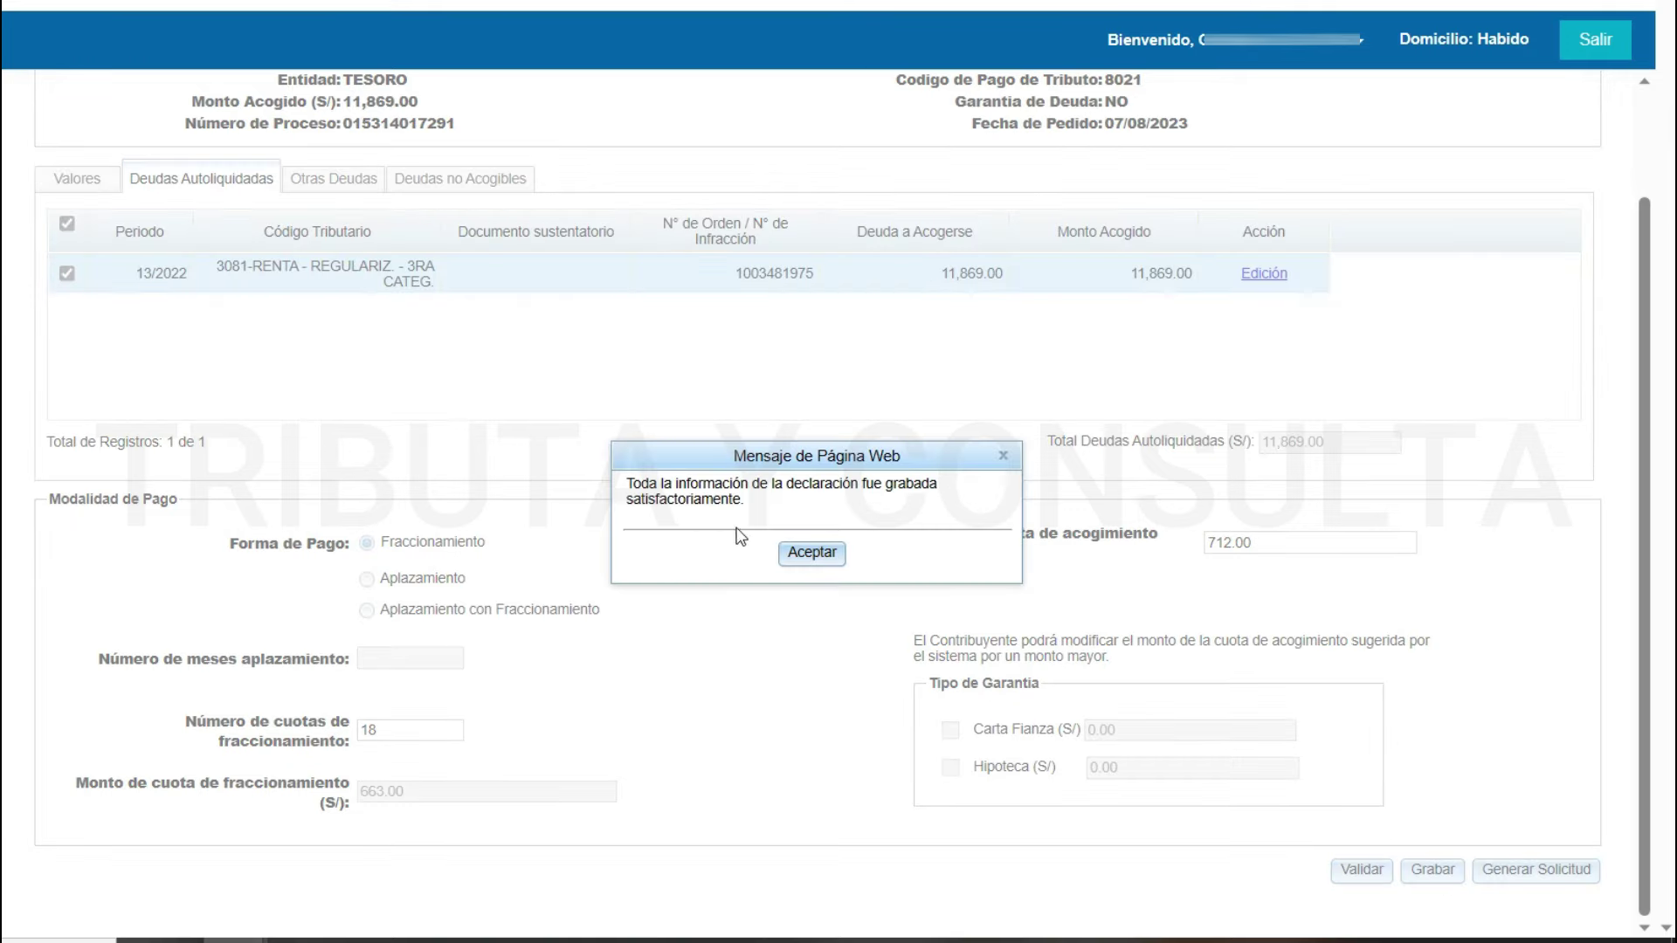
pyautogui.click(813, 553)
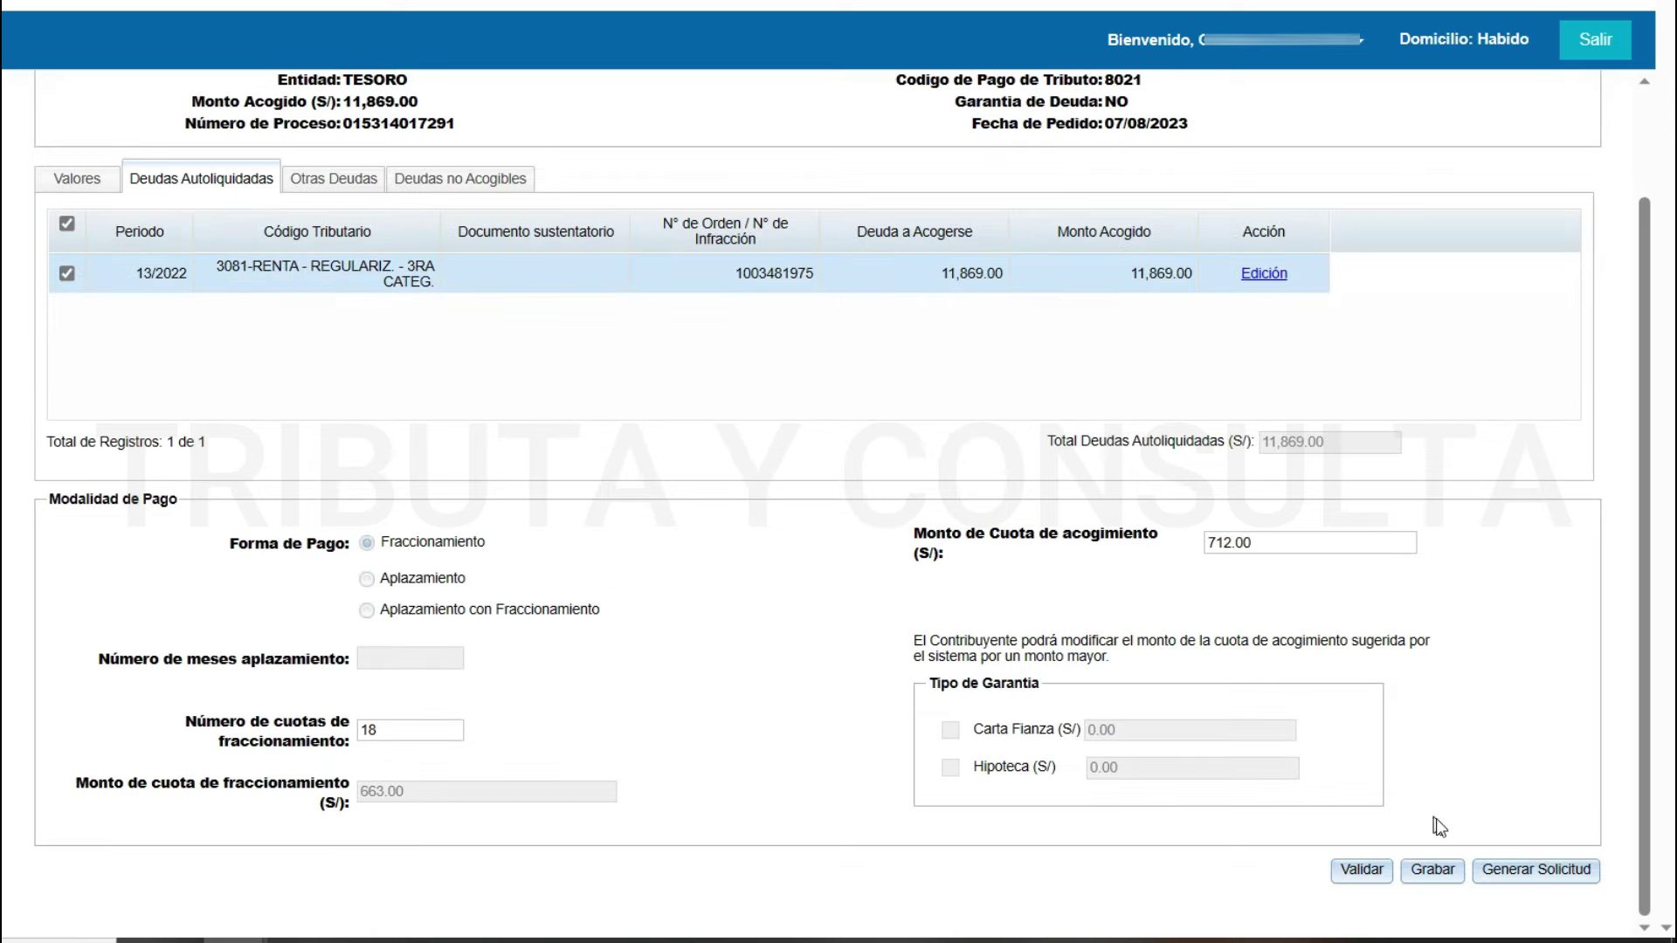
pyautogui.click(1501, 871)
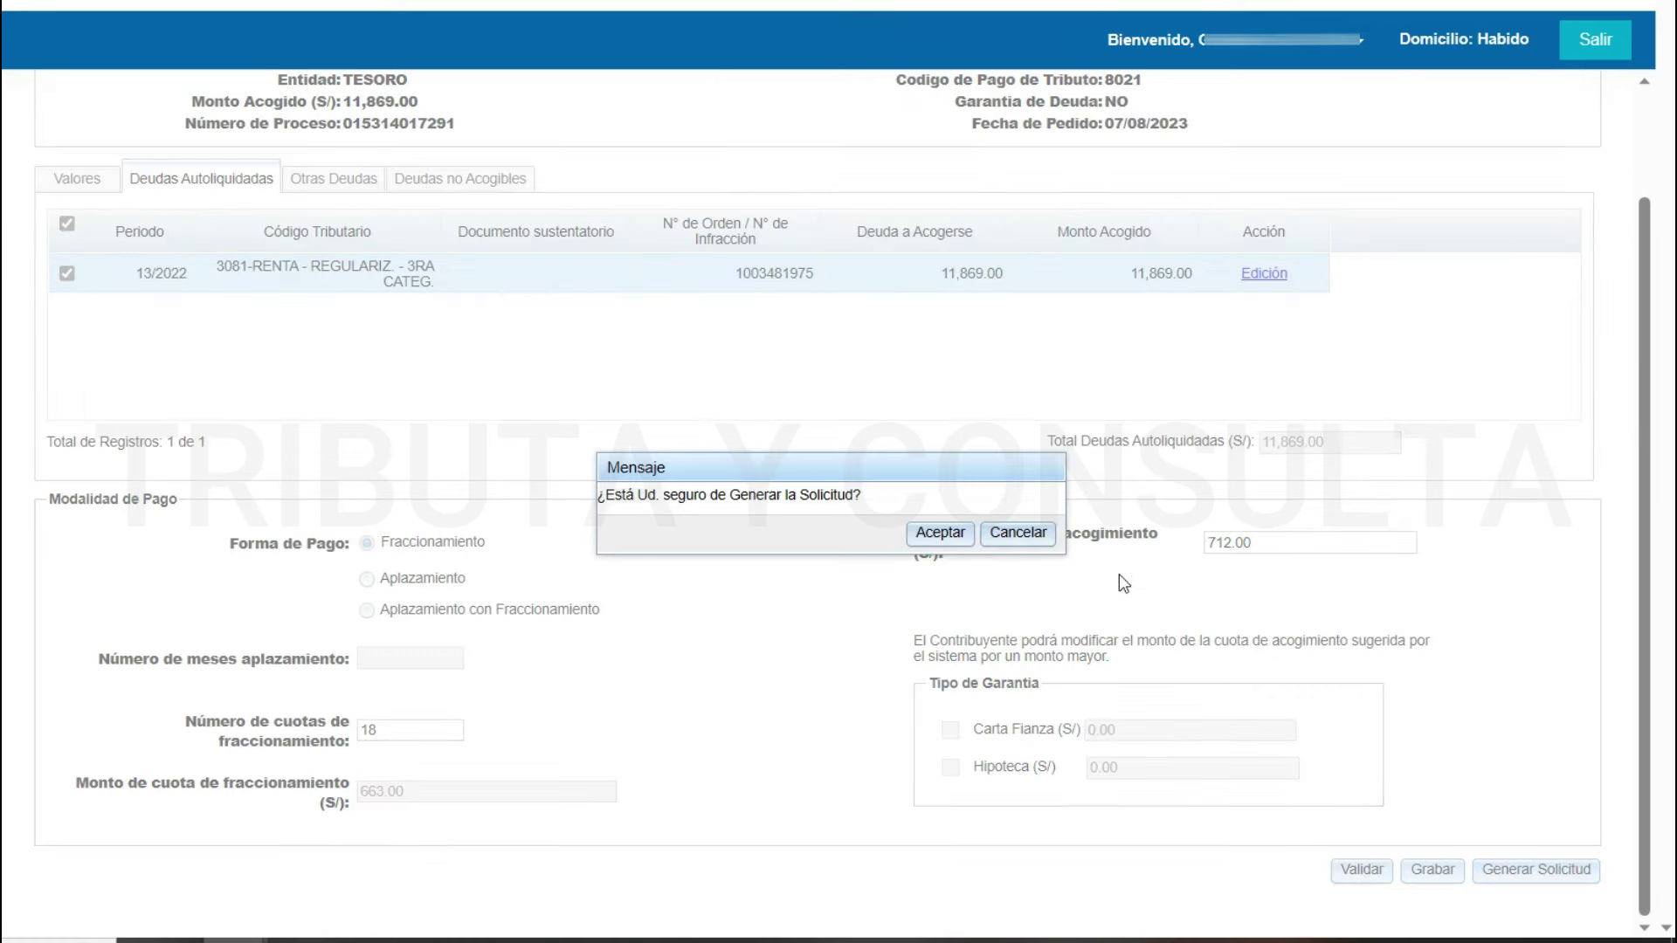
pyautogui.click(947, 533)
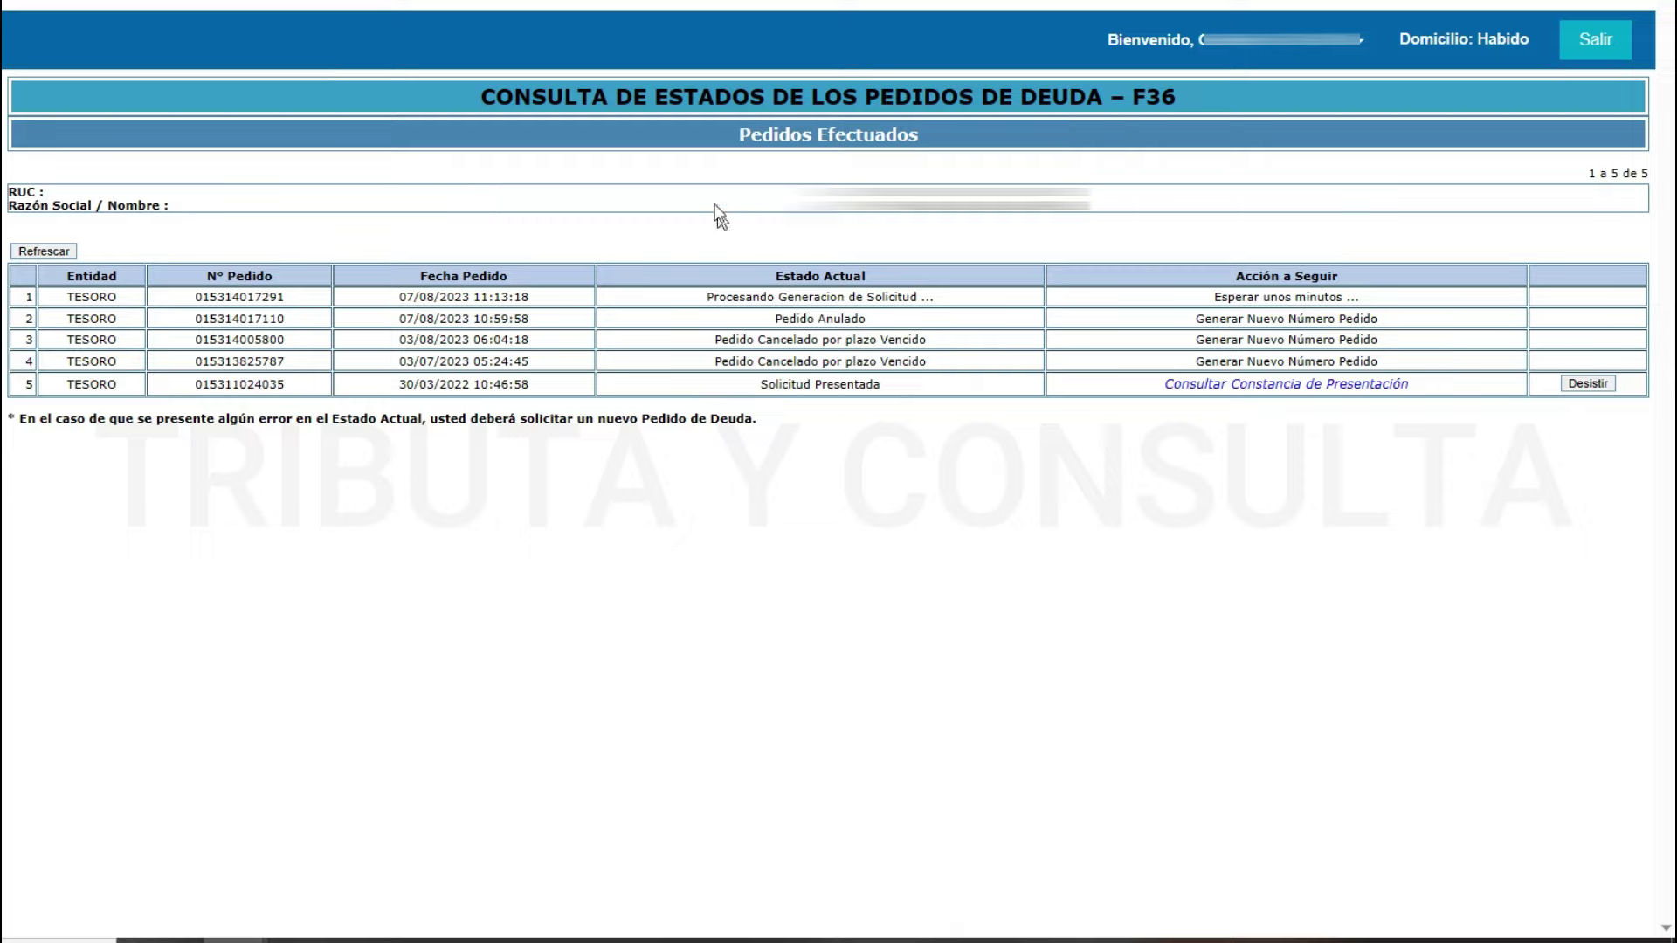
# Refresh the Pedidos Efectuados list until the newest order can be consulted, and open its Constancia de Presentación
pyautogui.click(74, 252)
pyautogui.click(59, 251)
pyautogui.click(25, 251)
pyautogui.click(50, 253)
pyautogui.click(49, 253)
pyautogui.click(49, 253)
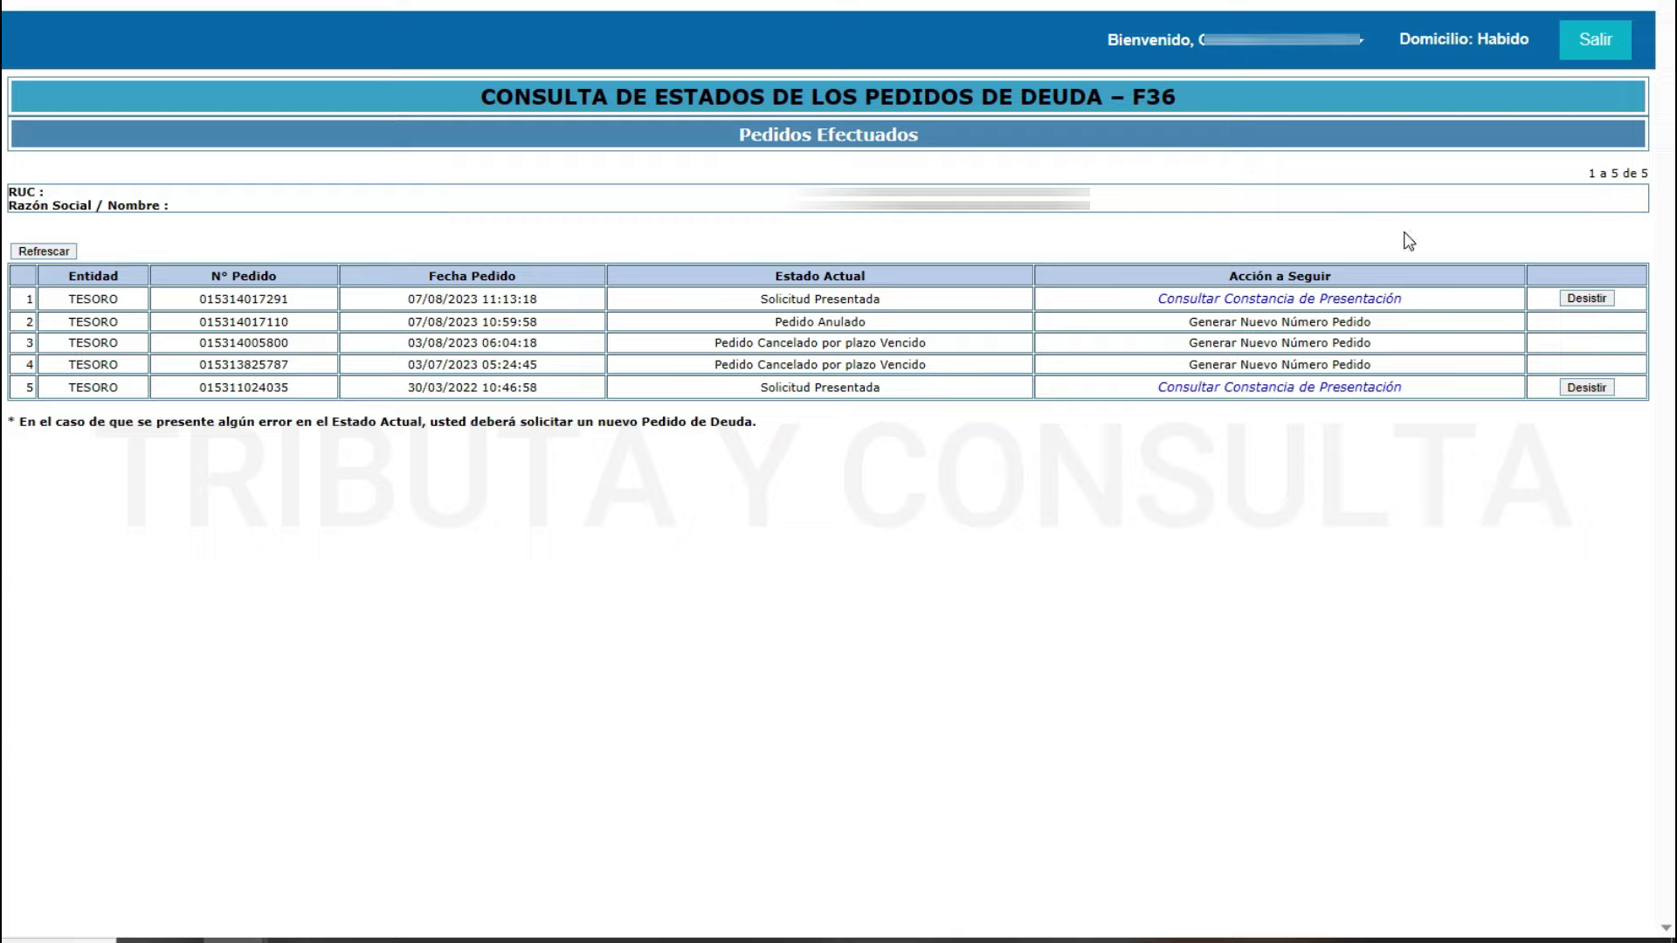
pyautogui.click(1343, 300)
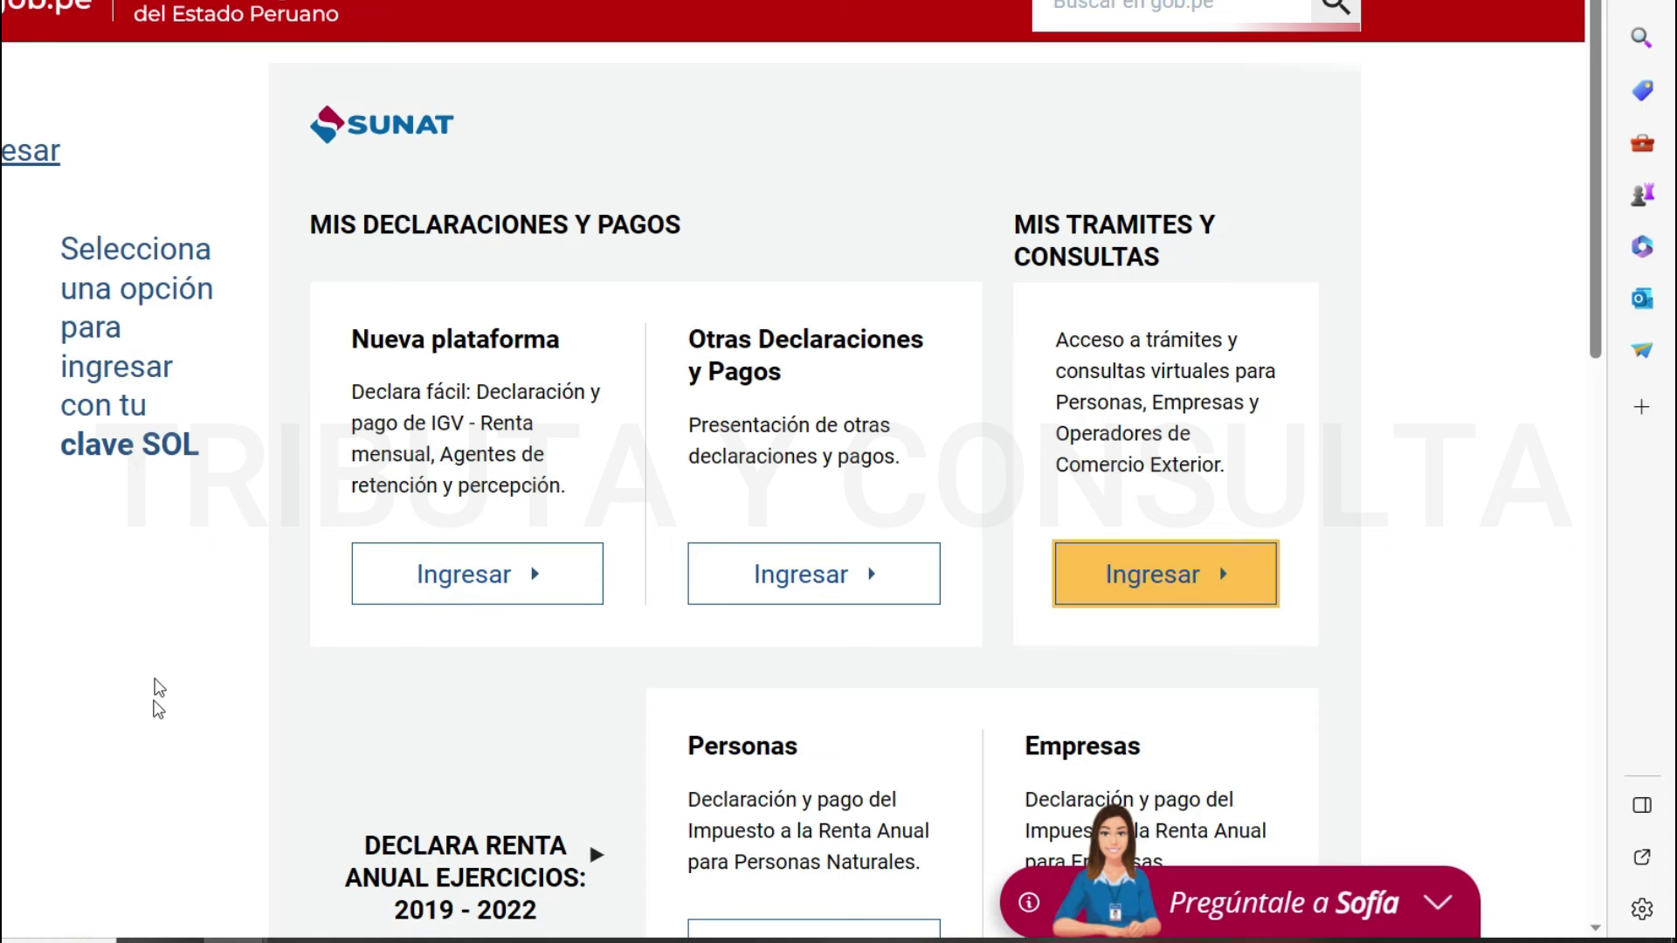
# Enter SUNAT's Nueva plataforma for declarations and payments and open the Pago de Fraccionamiento form under Boletas de Pago
pyautogui.click(156, 678)
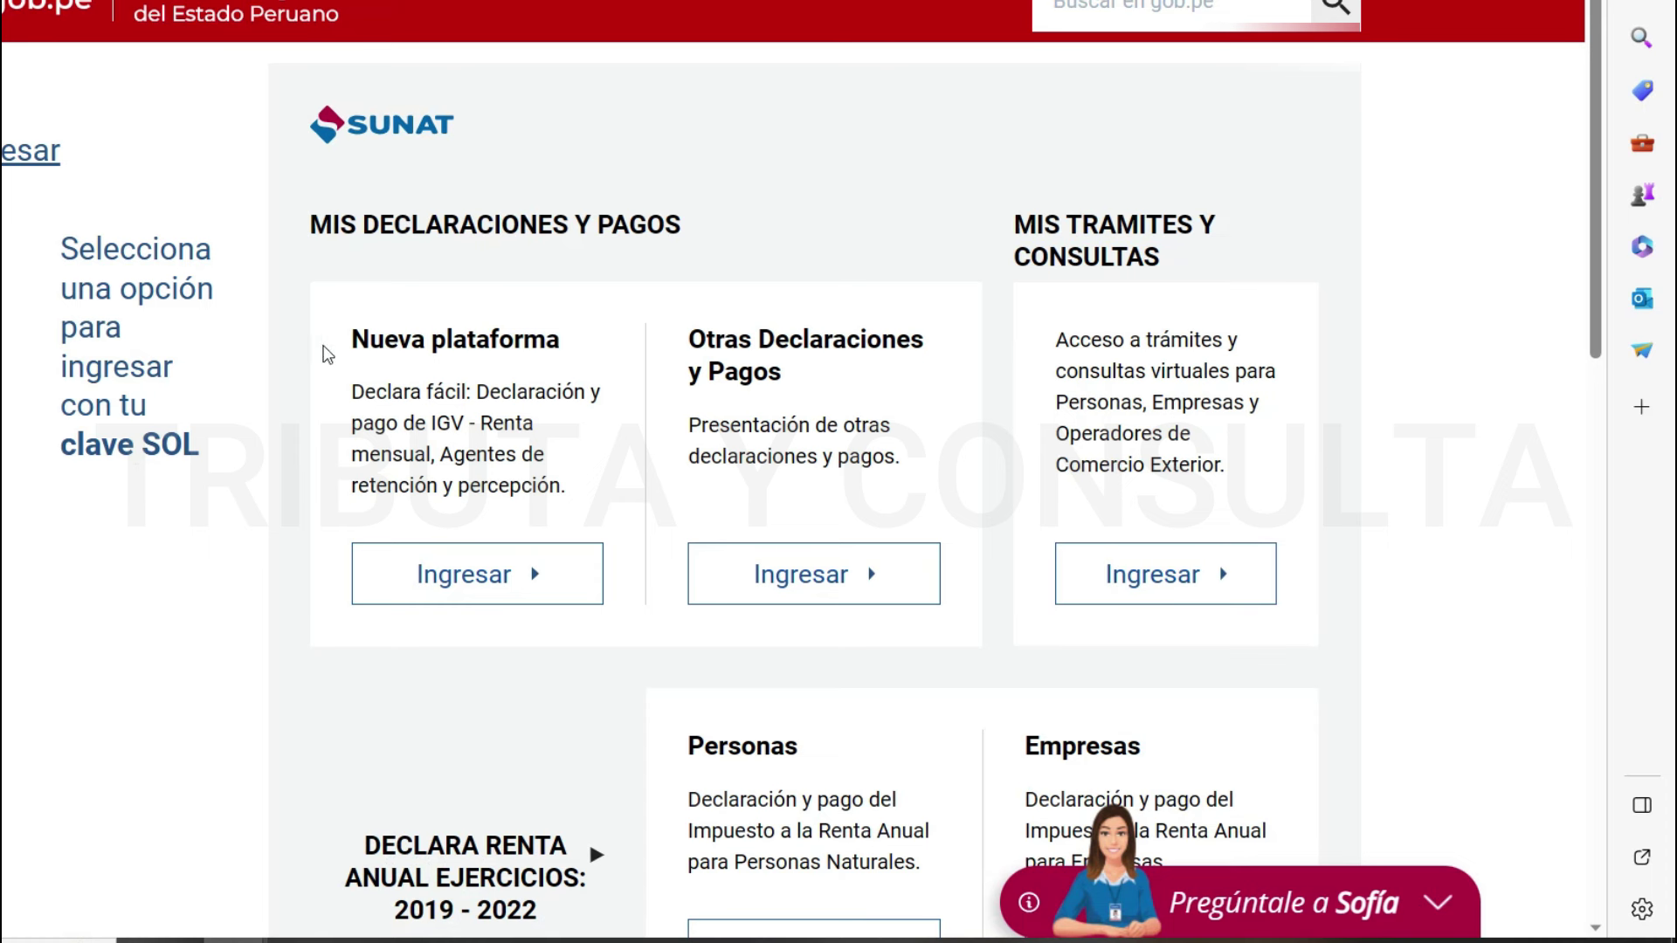
pyautogui.click(441, 581)
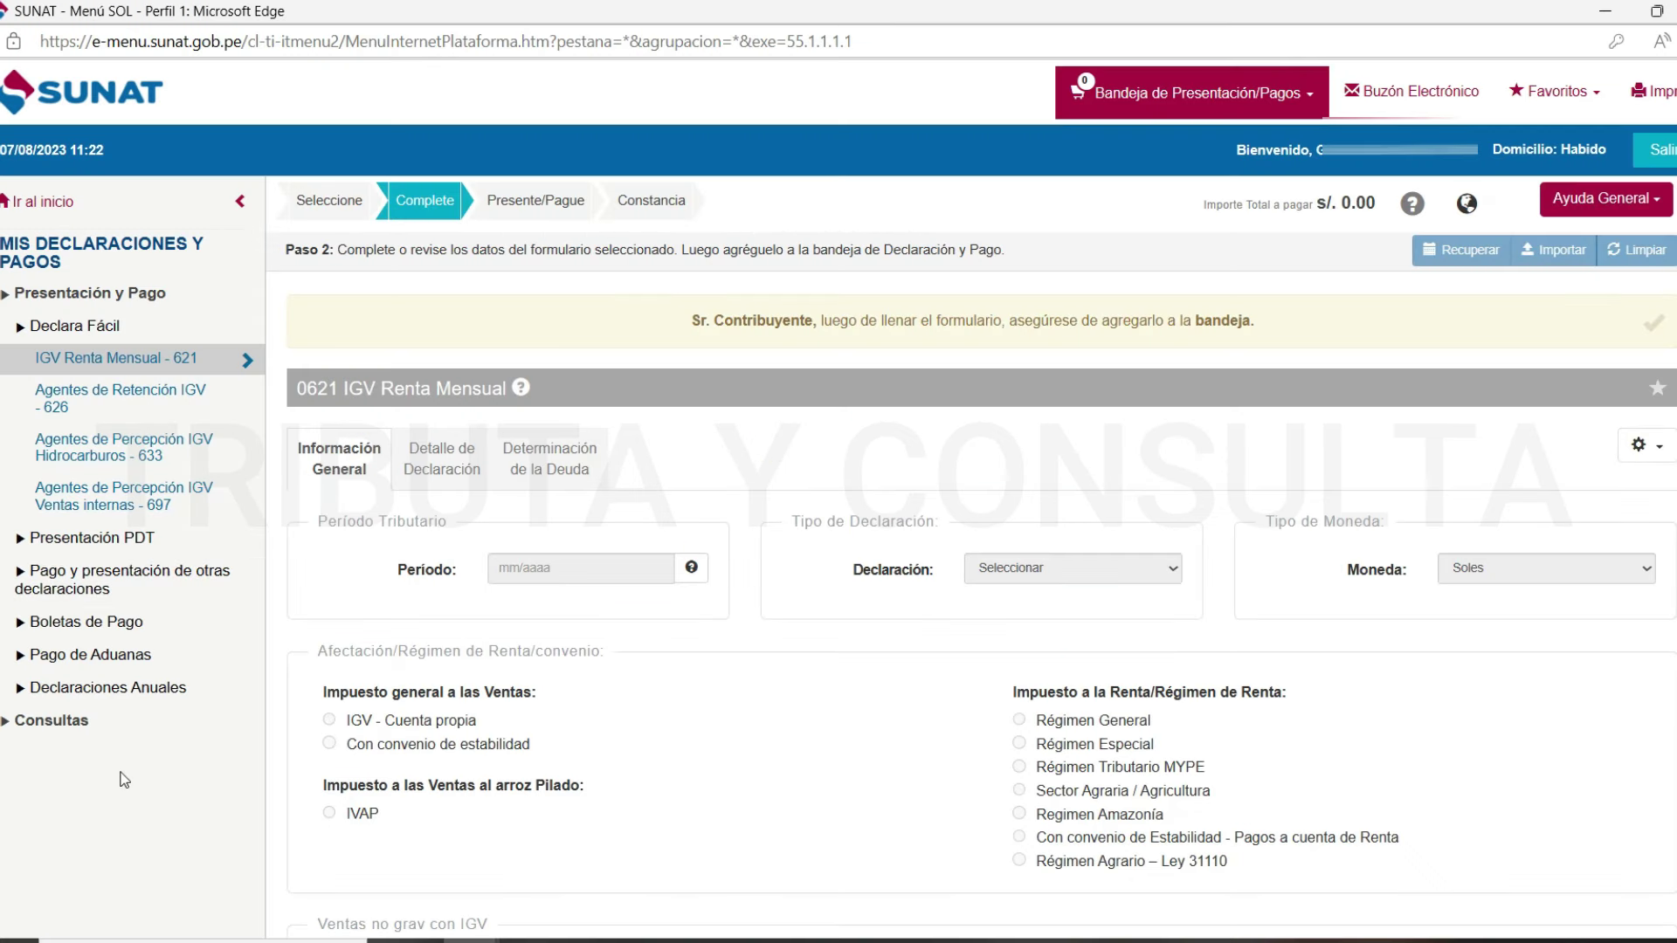
pyautogui.click(96, 622)
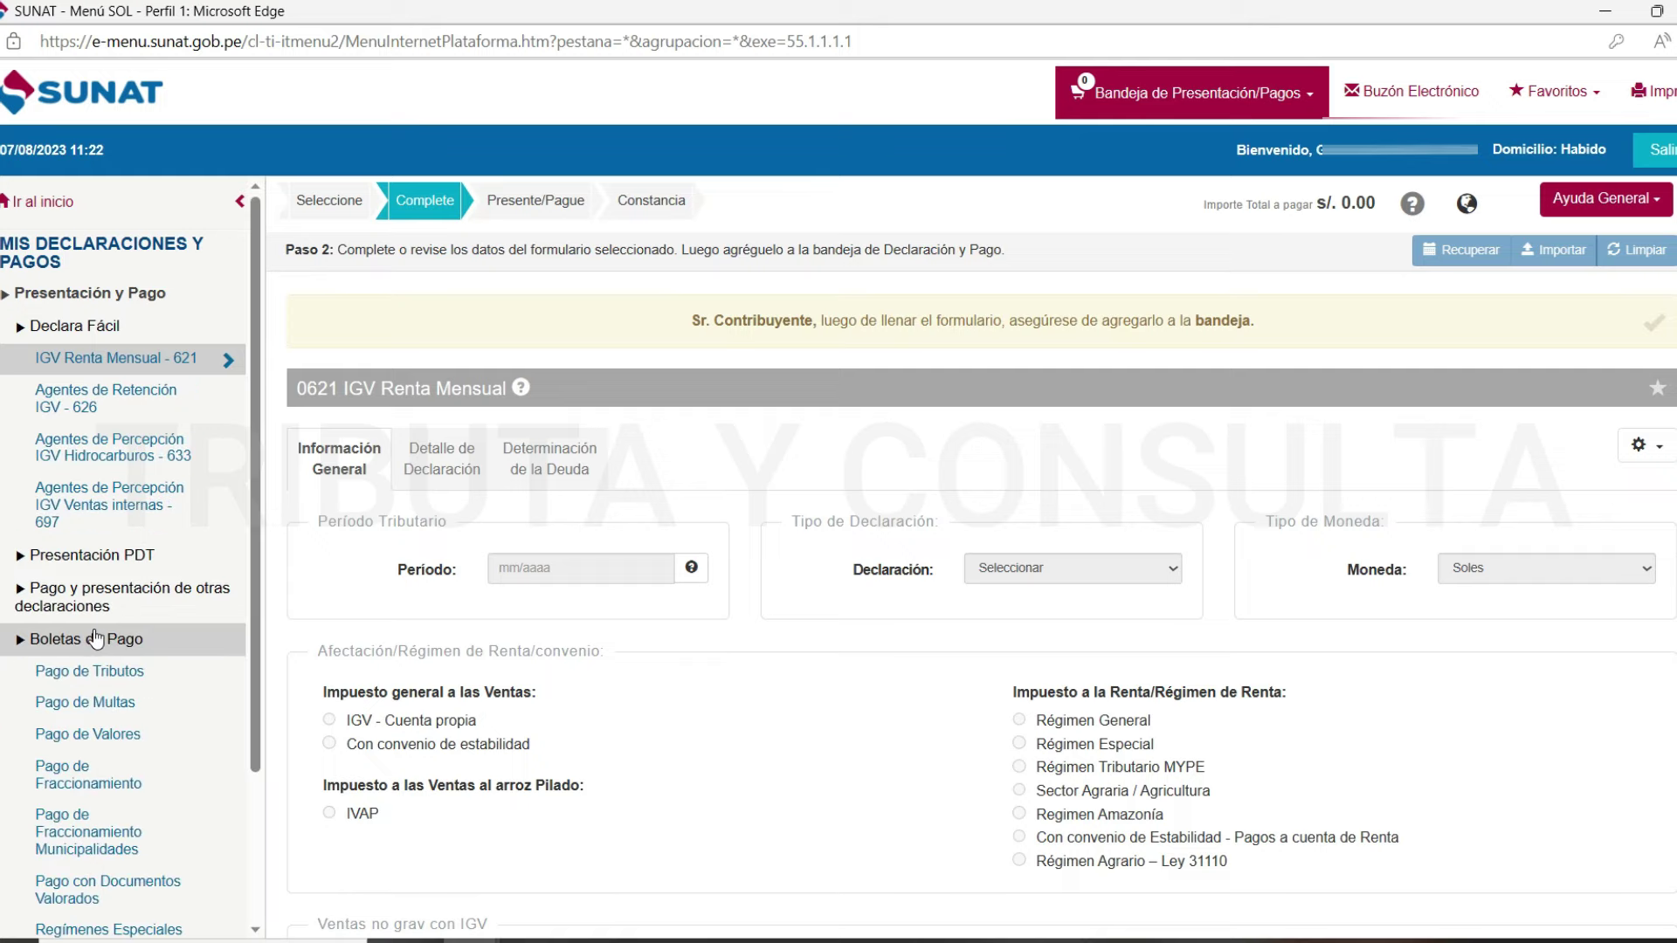
pyautogui.click(102, 774)
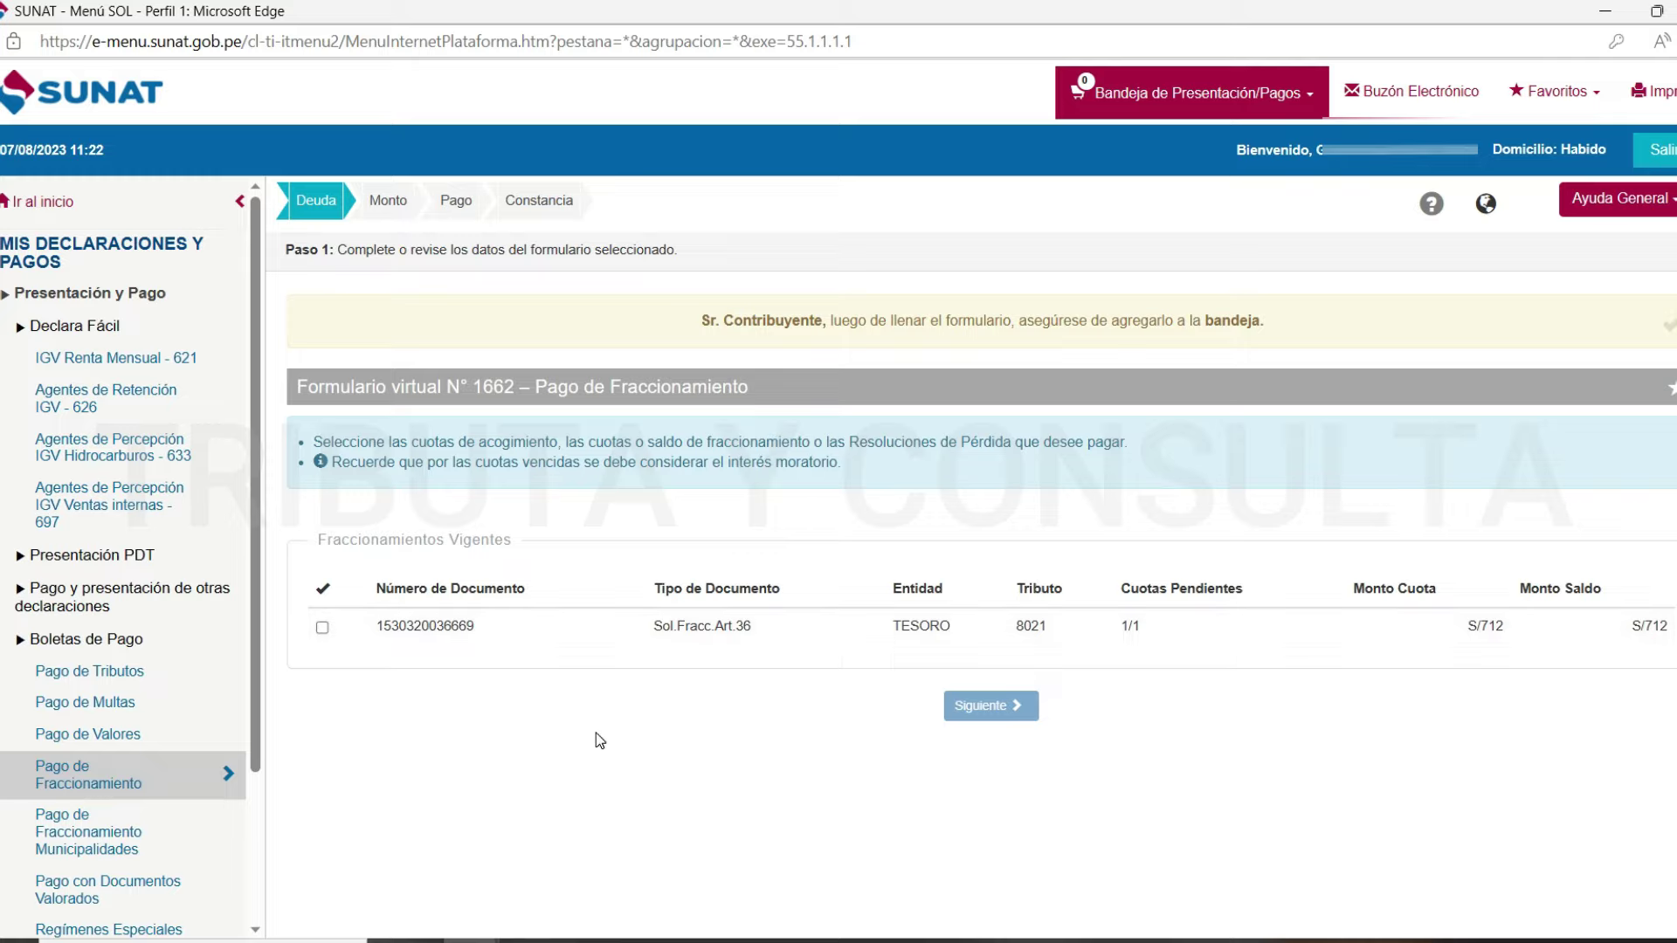
# Select the Sol.Fracc.Art.36 instalment plan and proceed to pay its pending cuota in full
pyautogui.click(322, 628)
pyautogui.click(969, 704)
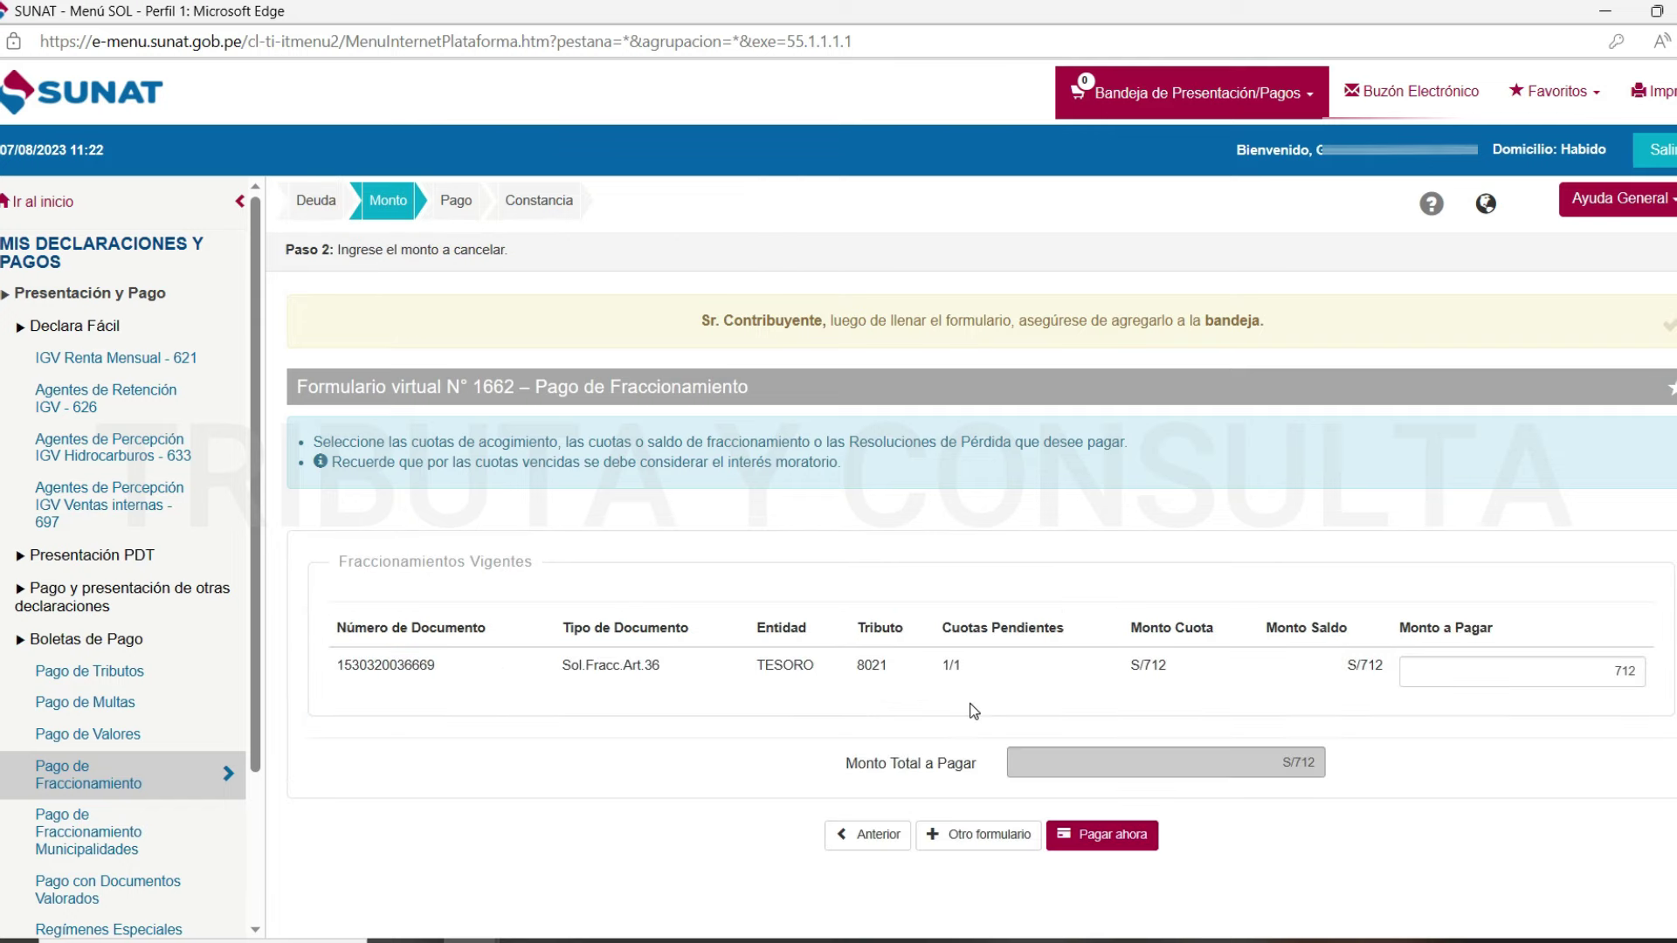
pyautogui.click(1116, 839)
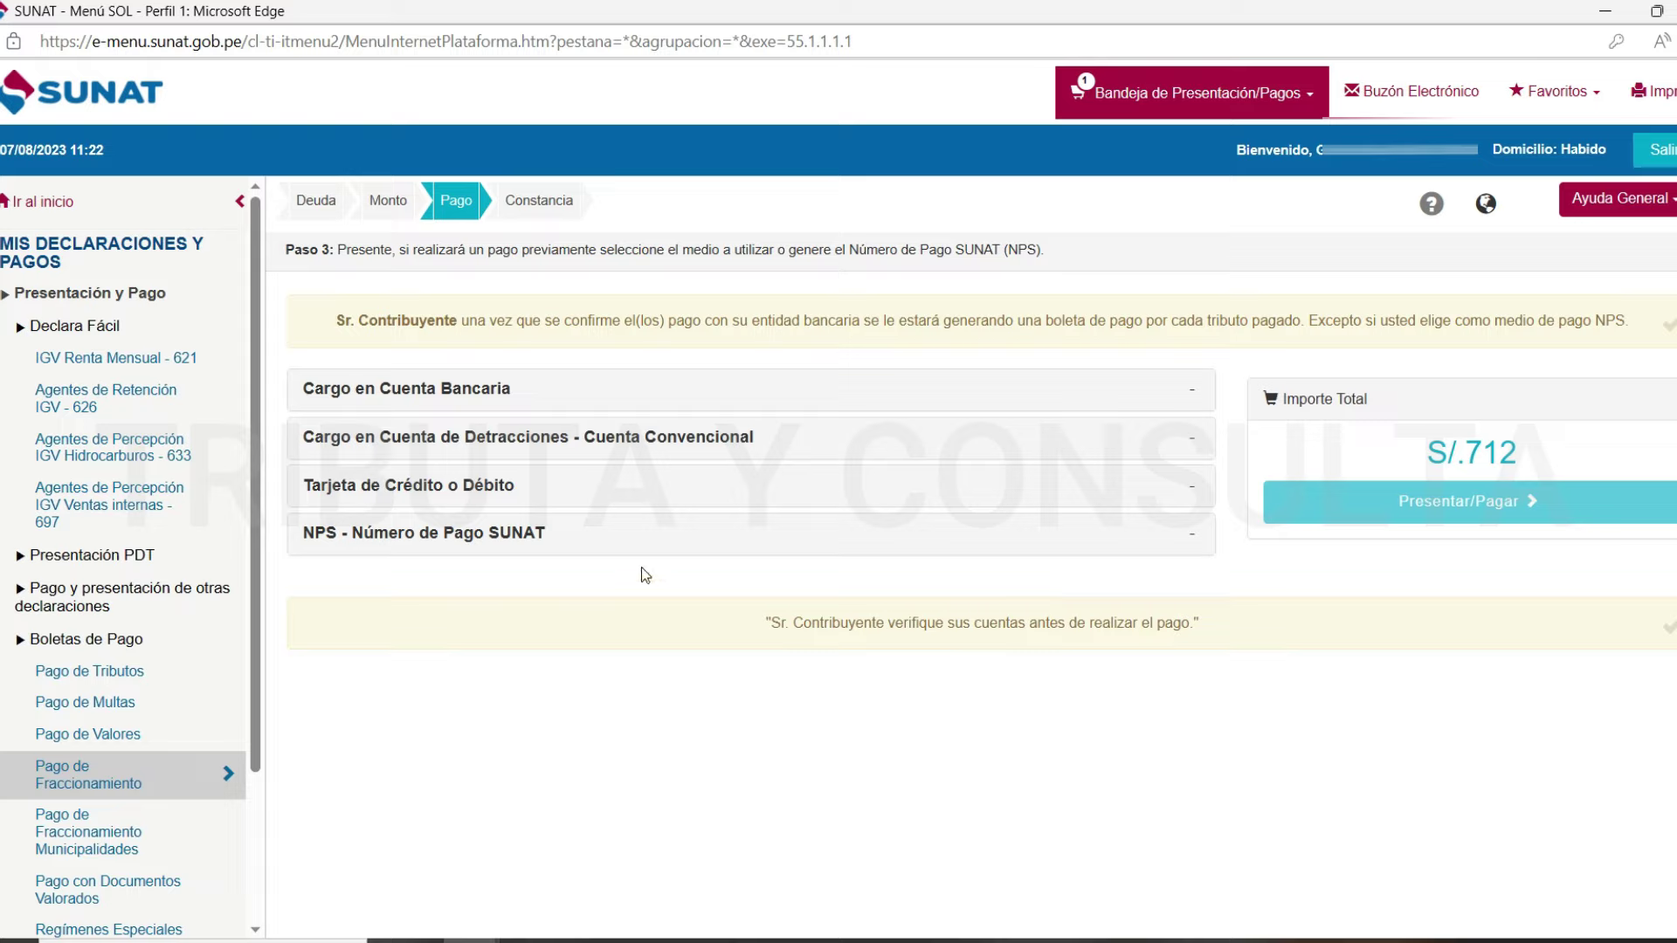
# Choose NPS - Número de Pago SUNAT as the payment method, submit the payment and accept the amount
pyautogui.click(516, 533)
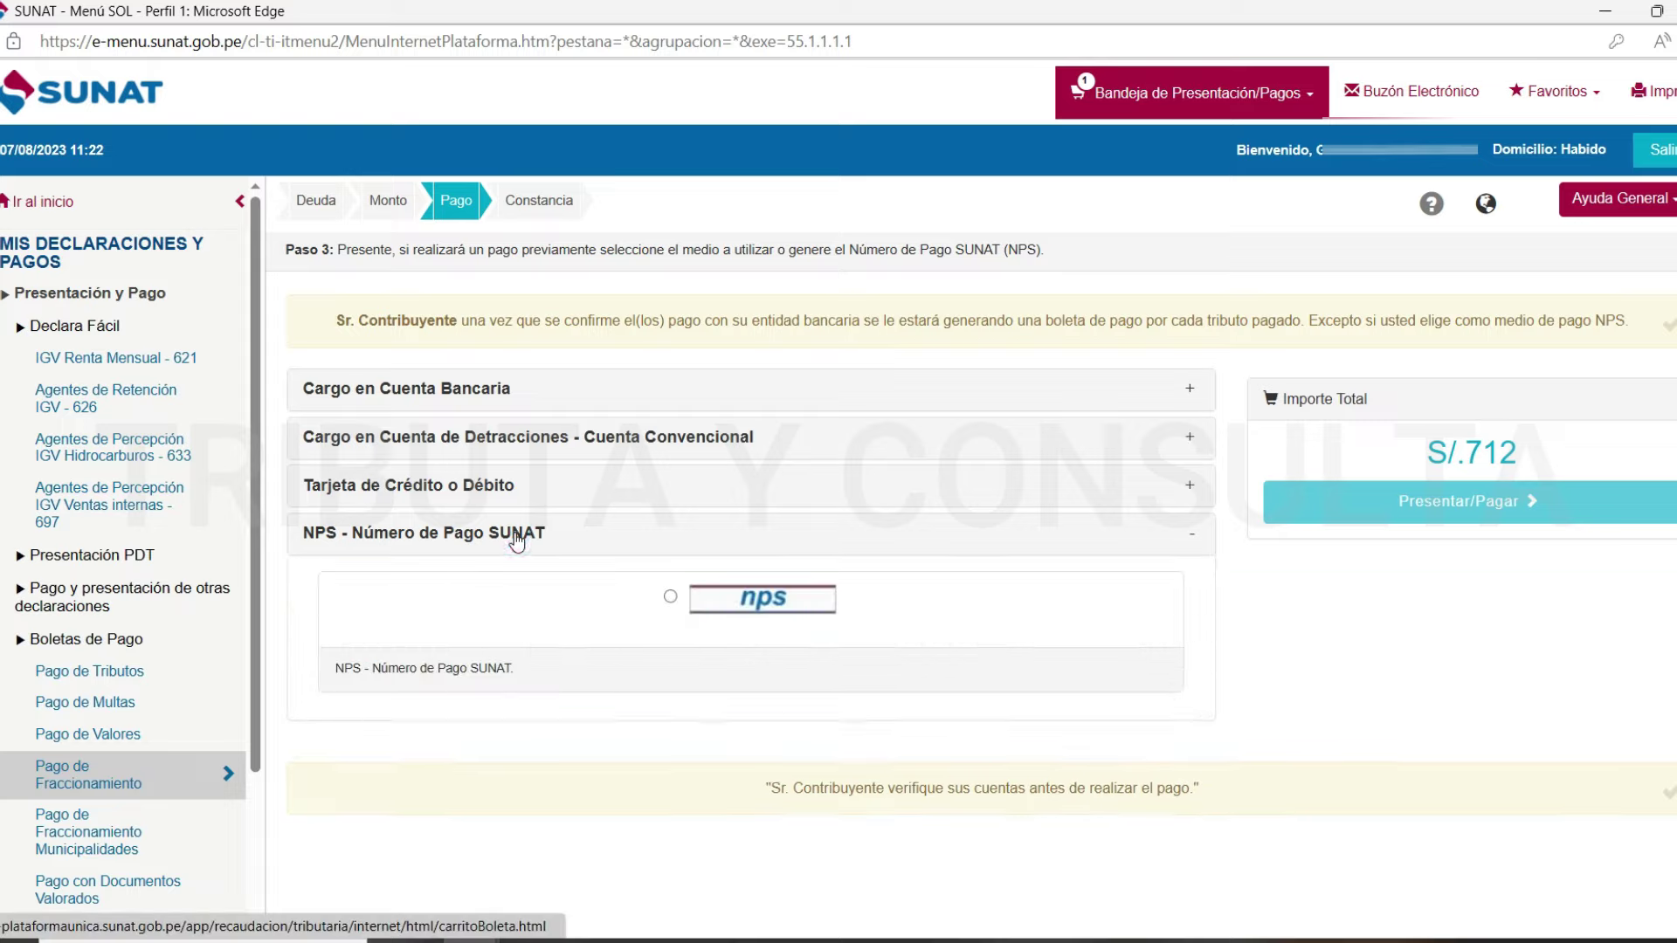
pyautogui.click(670, 597)
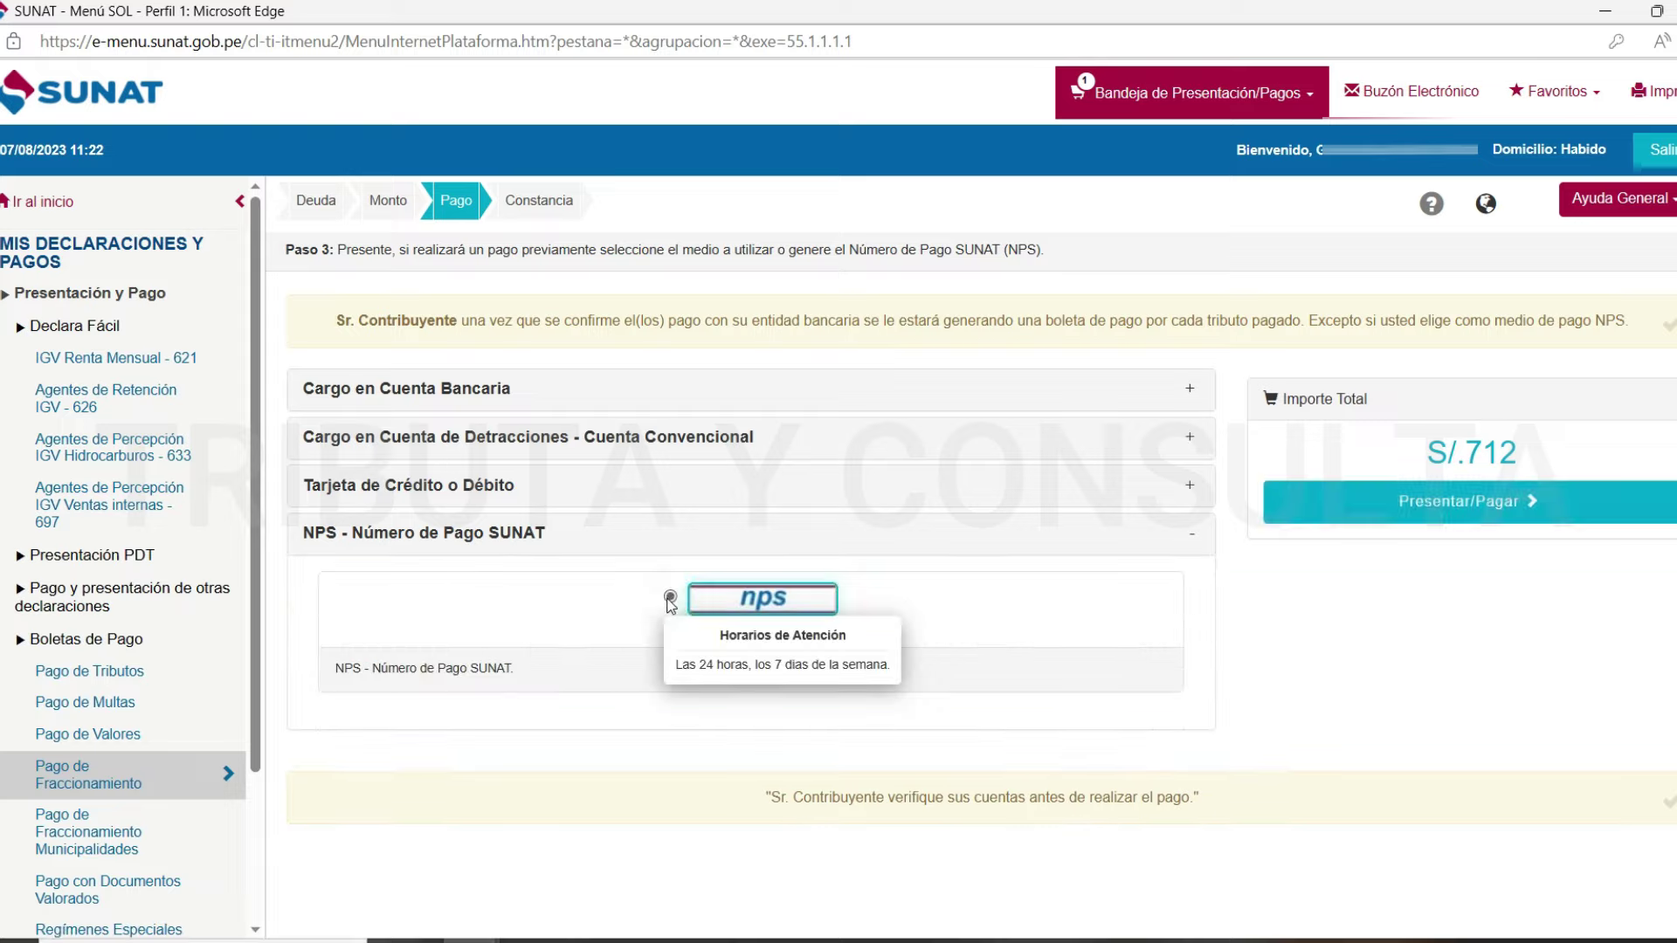
pyautogui.click(1419, 496)
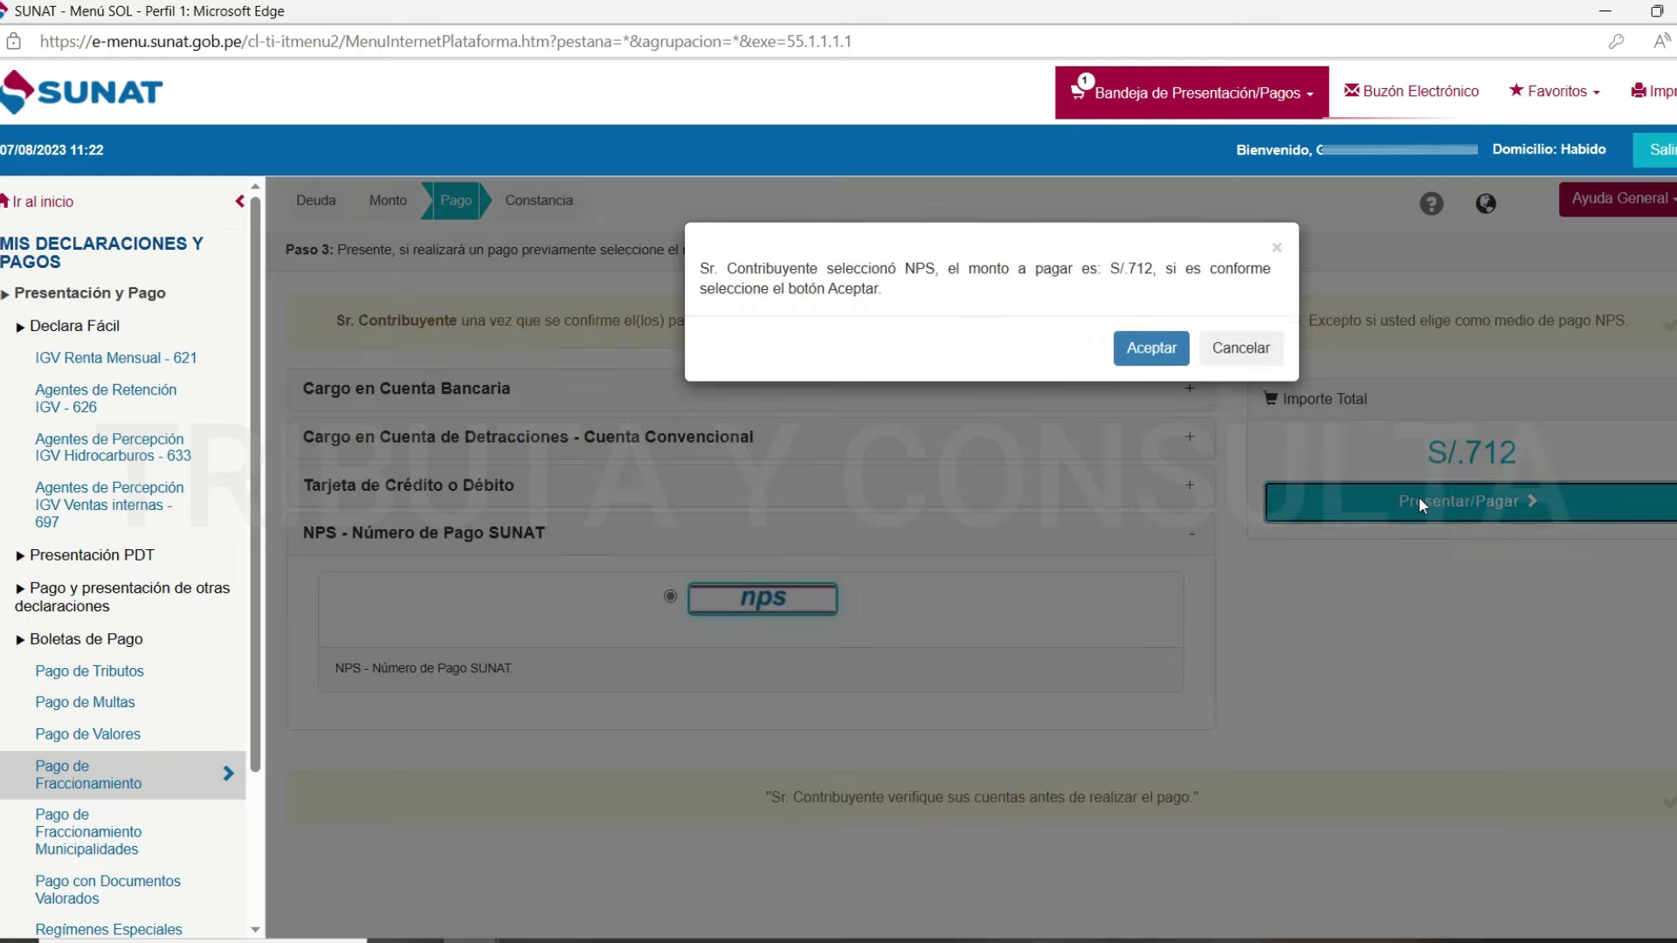
pyautogui.click(1154, 356)
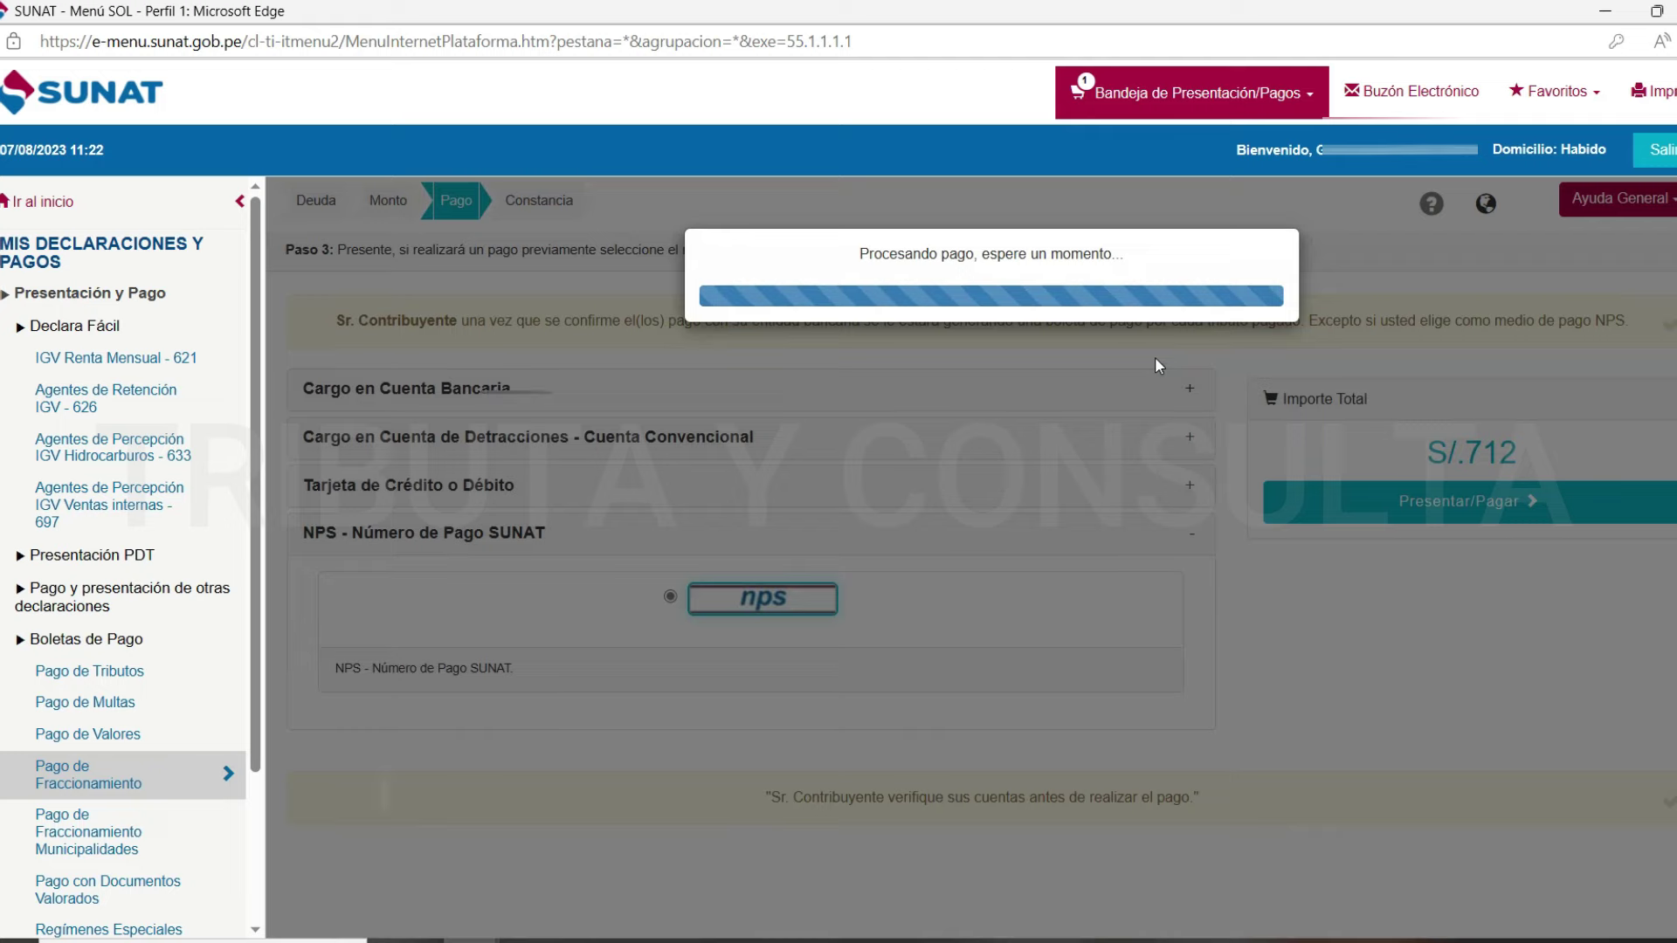